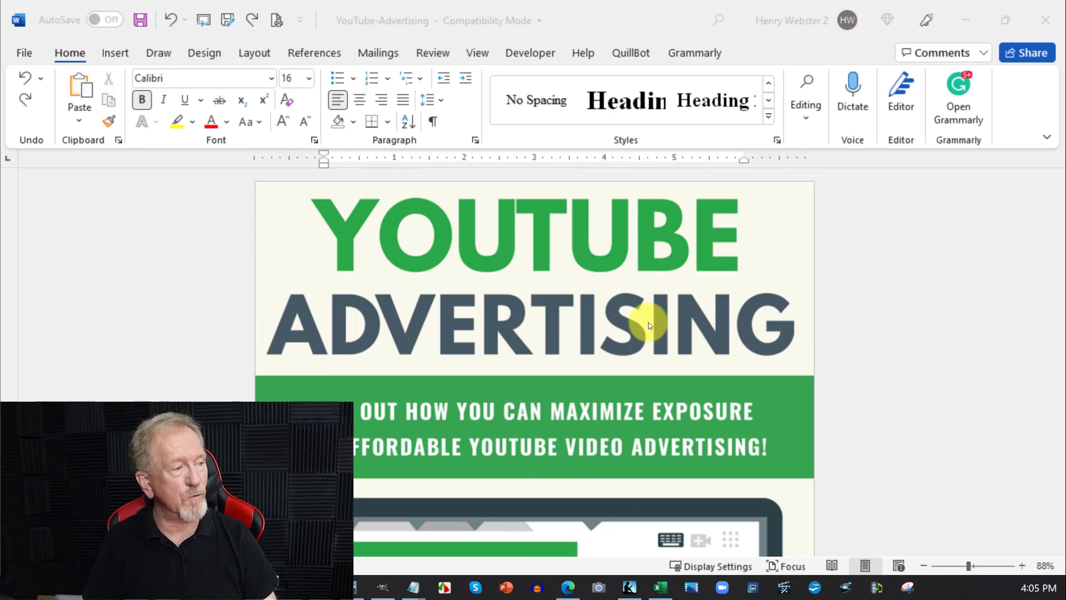
- Scroll past the cover, legal page and Table of Contents down to the Introduction page
{"action": "scroll", "coordinate": [648, 322], "scroll_direction": "down", "scroll_amount": 3}
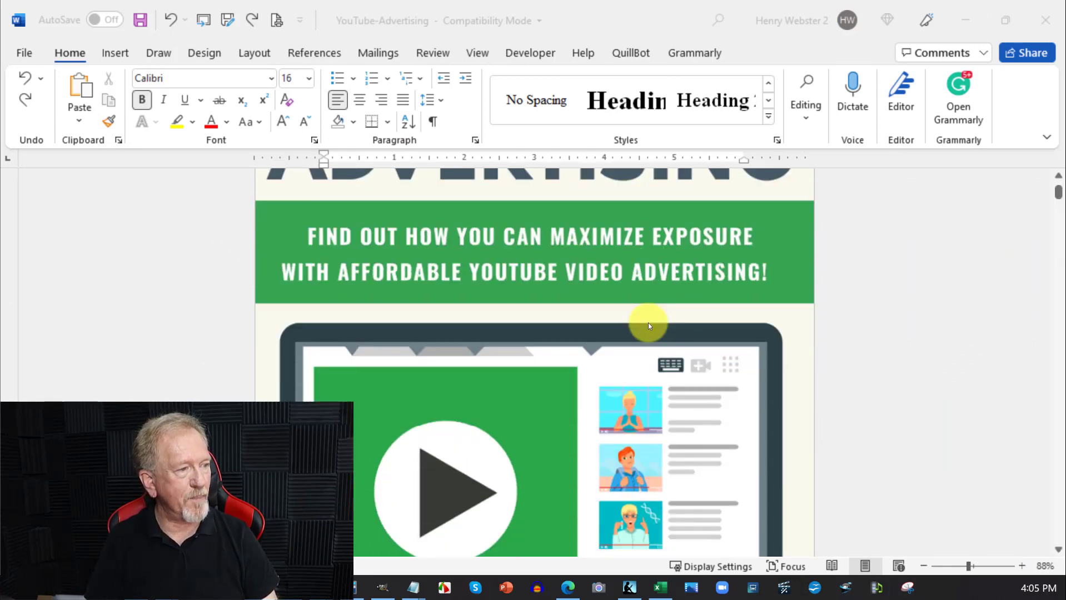
{"action": "scroll", "coordinate": [648, 323], "scroll_direction": "up", "scroll_amount": 3}
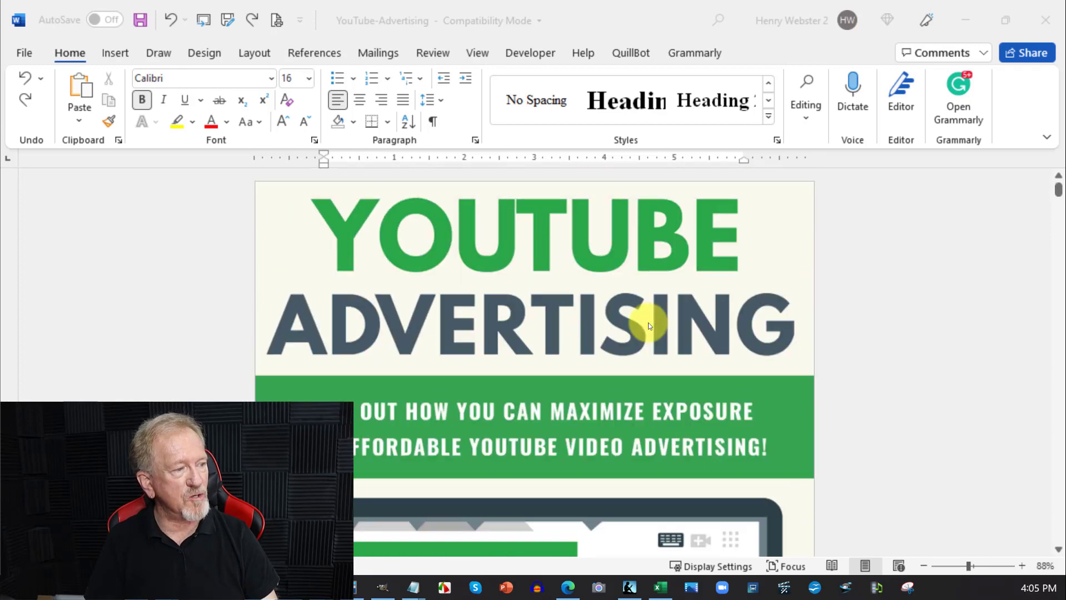
{"action": "scroll", "coordinate": [648, 323], "scroll_direction": "down", "scroll_amount": 6}
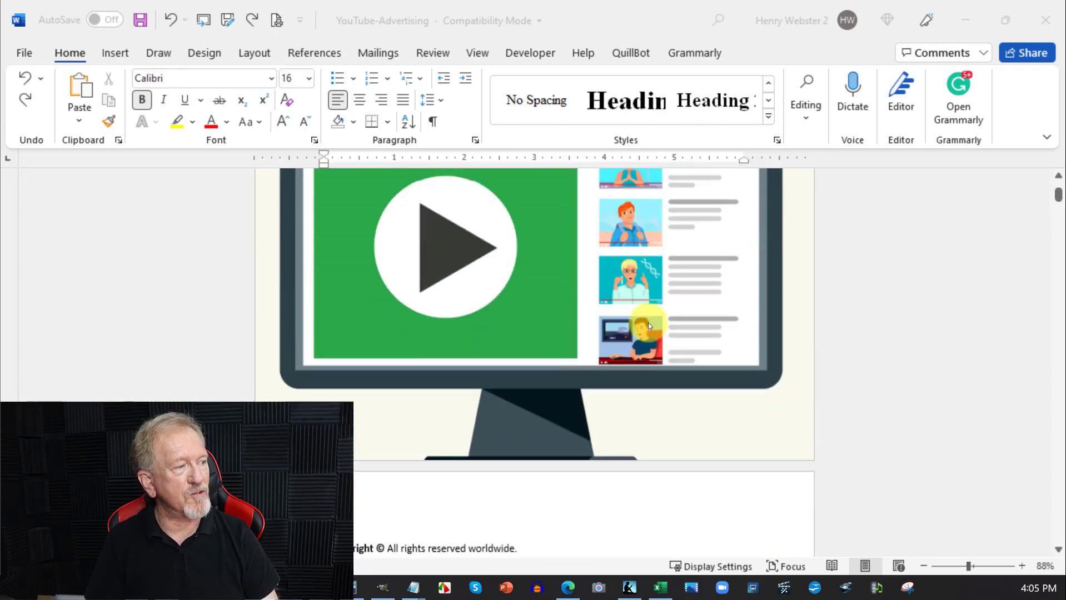
{"action": "scroll", "coordinate": [648, 323], "scroll_direction": "down", "scroll_amount": 15}
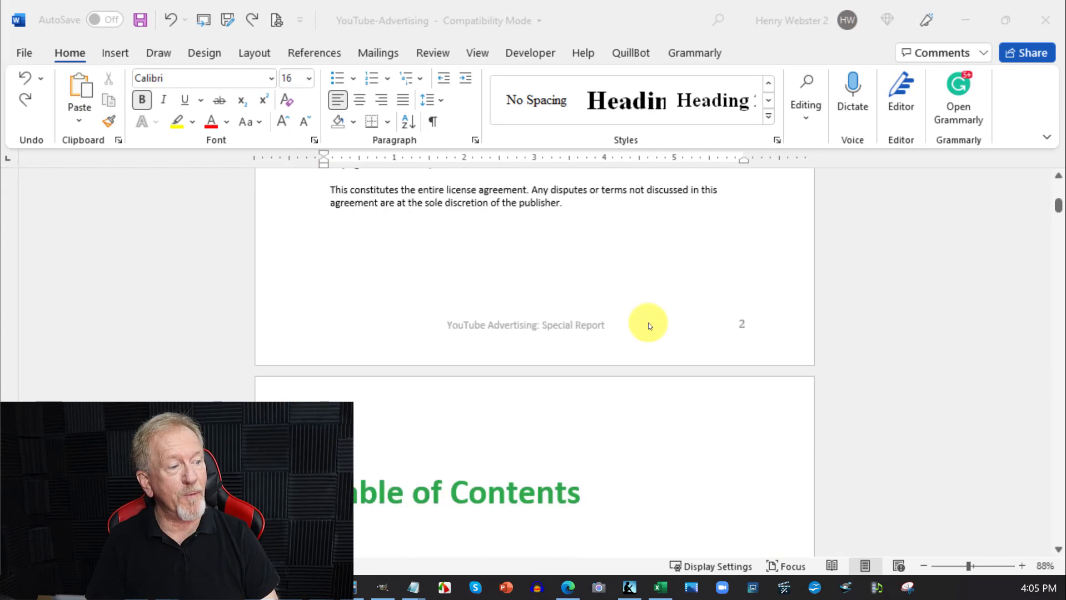
{"action": "scroll", "coordinate": [649, 325], "scroll_direction": "down", "scroll_amount": 4}
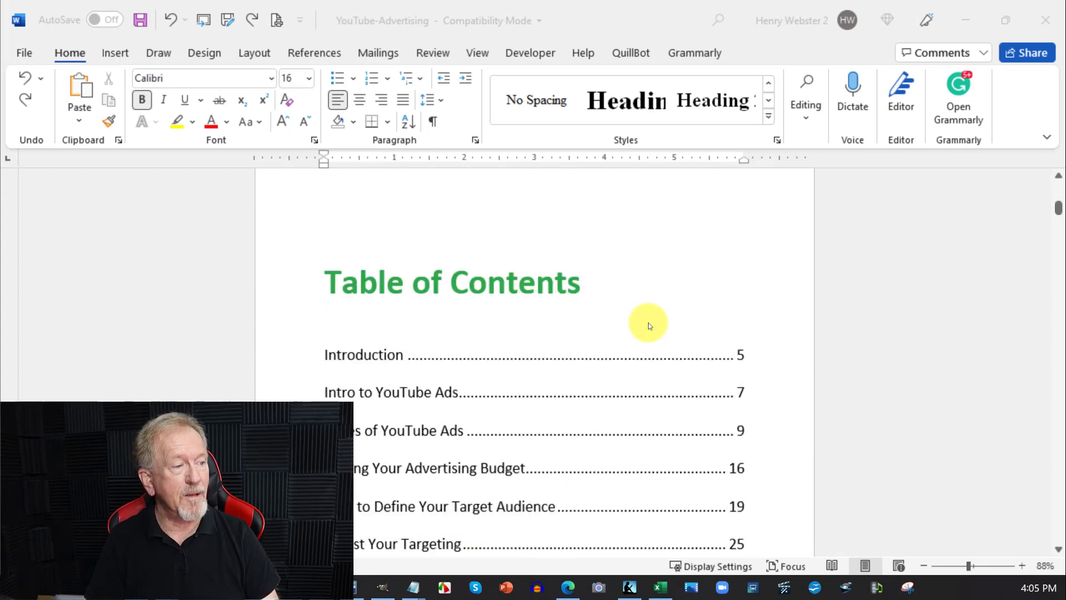
{"action": "scroll", "coordinate": [596, 300], "scroll_direction": "down", "scroll_amount": 5}
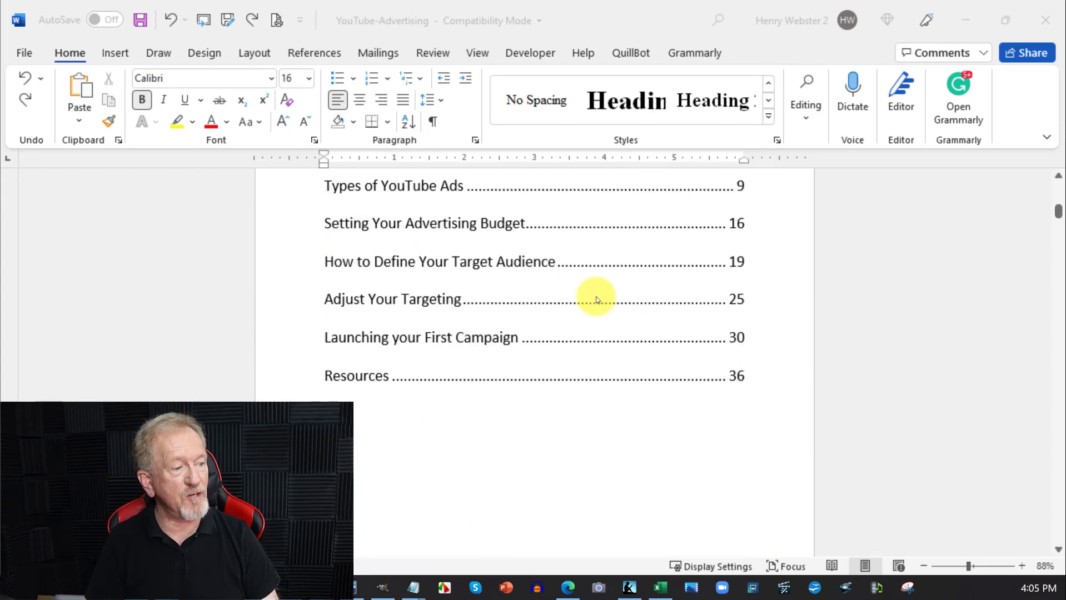
{"action": "scroll", "coordinate": [596, 300], "scroll_direction": "down", "scroll_amount": 3}
{"action": "scroll", "coordinate": [596, 298], "scroll_direction": "down", "scroll_amount": 10}
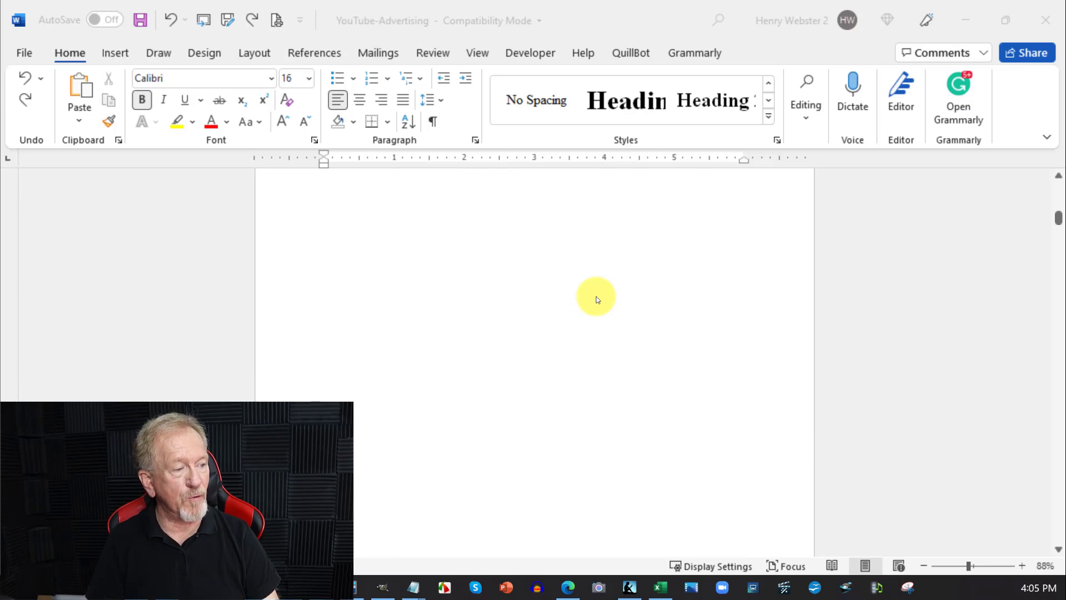
{"action": "scroll", "coordinate": [596, 300], "scroll_direction": "down", "scroll_amount": 3}
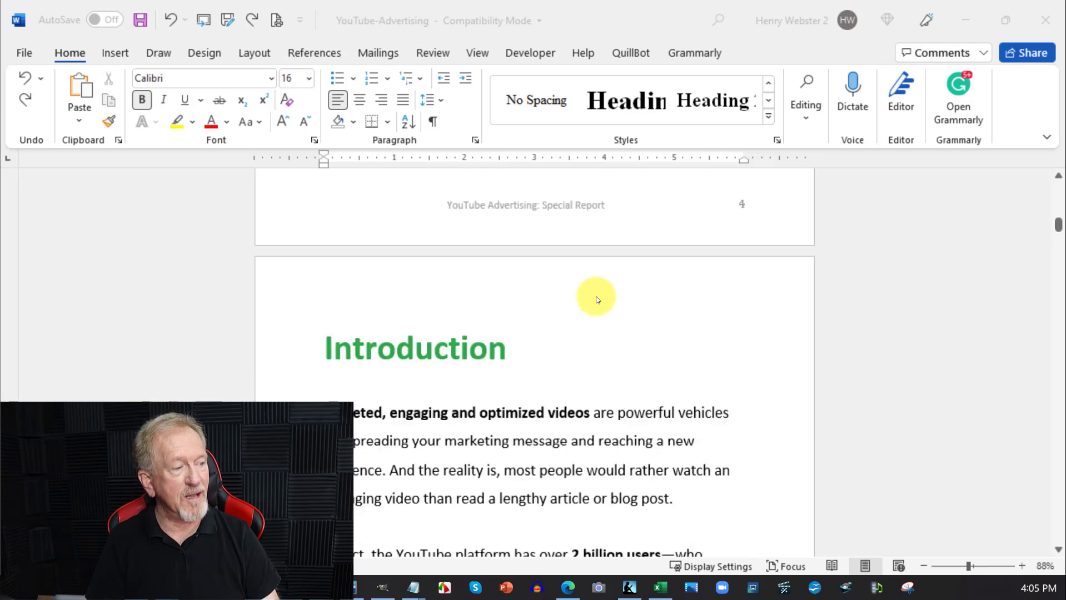
- Style the Introduction heading as Heading 1 and select the bold opening phrase below it
{"action": "left_click", "coordinate": [512, 349]}
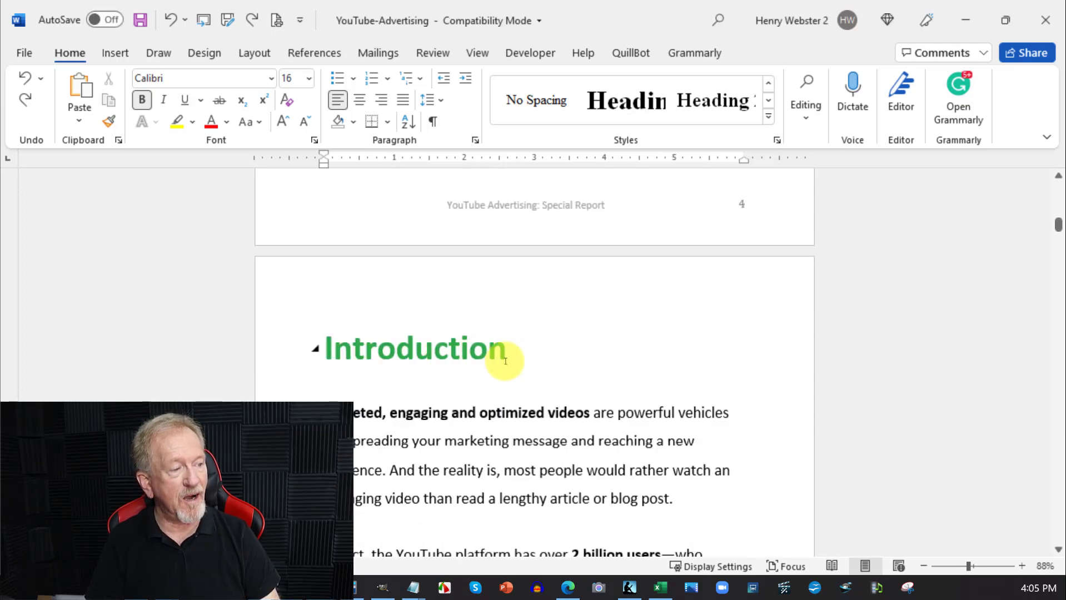
{"action": "left_click_drag", "start_coordinate": [521, 354], "coordinate": [314, 351]}
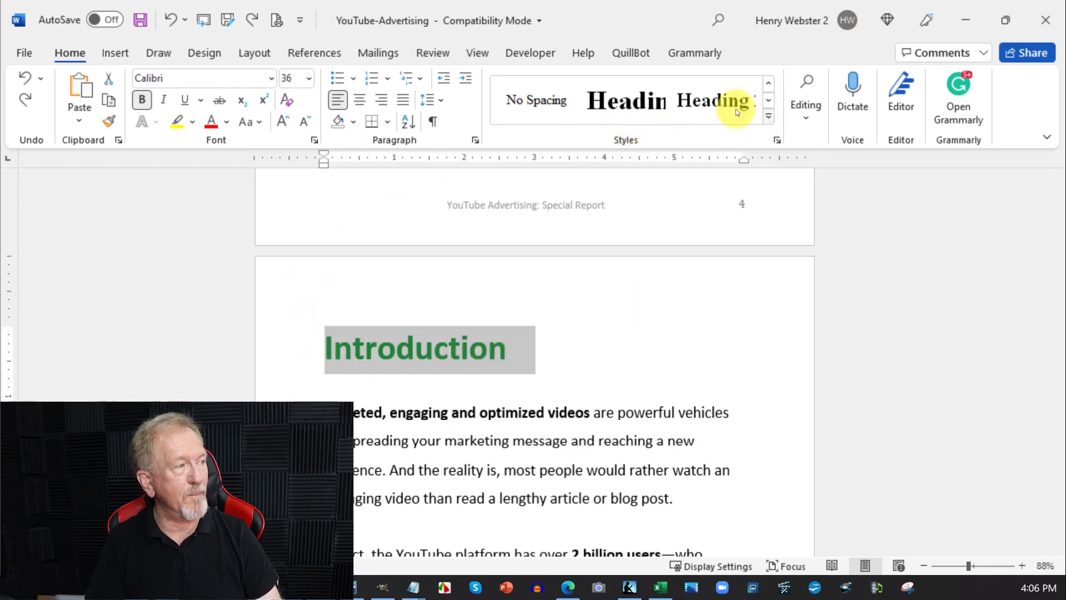
{"action": "left_click", "coordinate": [625, 100]}
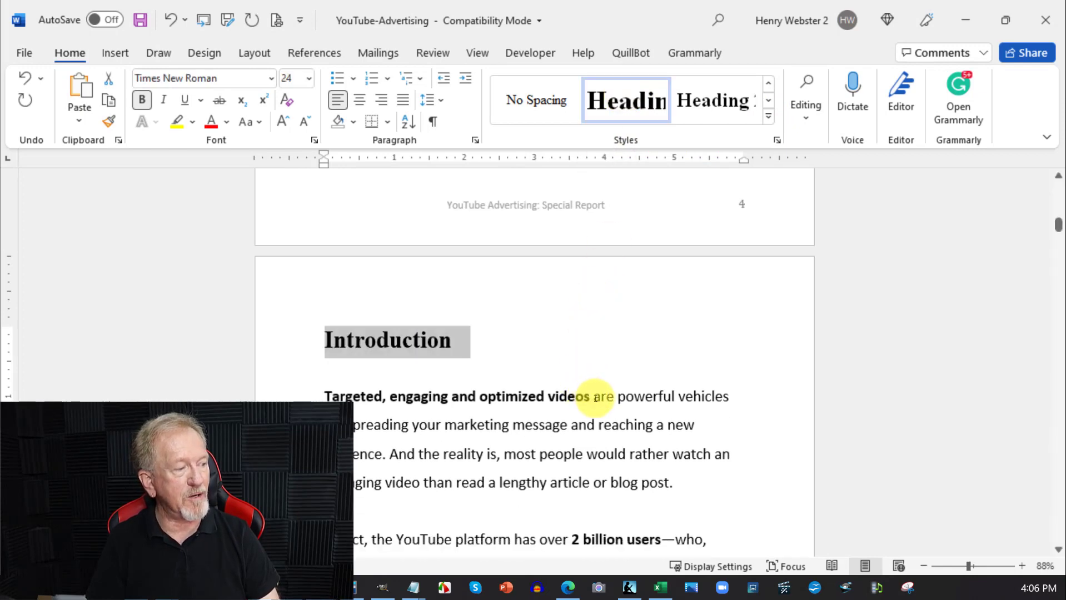
{"action": "left_click_drag", "start_coordinate": [591, 396], "coordinate": [351, 403]}
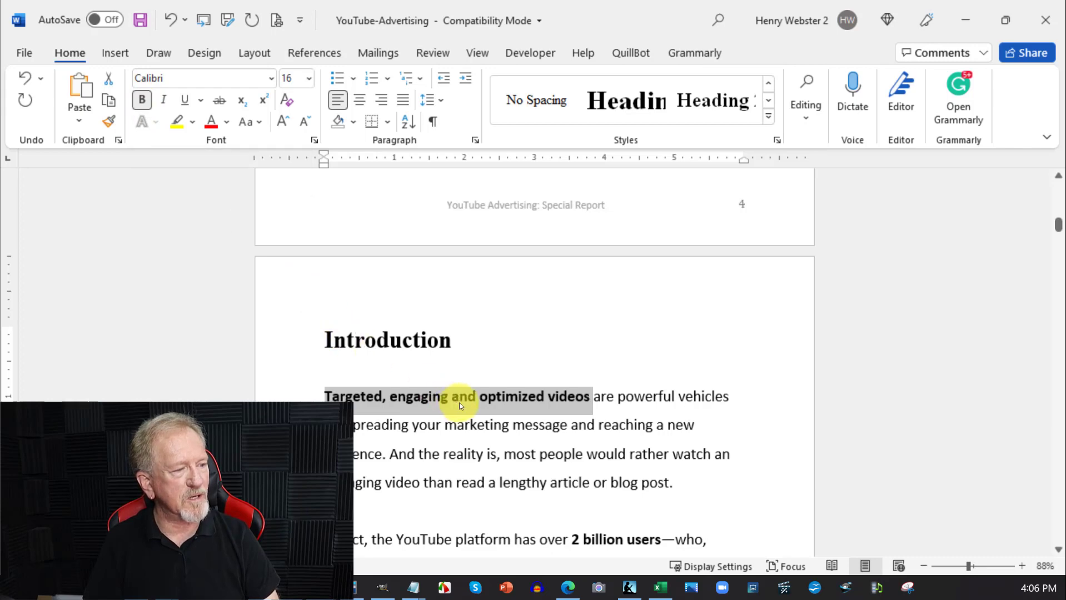
- Put a copy of 'Targeted, engaging and optimized videos' on its own line, styled Heading 2
{"action": "left_click", "coordinate": [143, 99]}
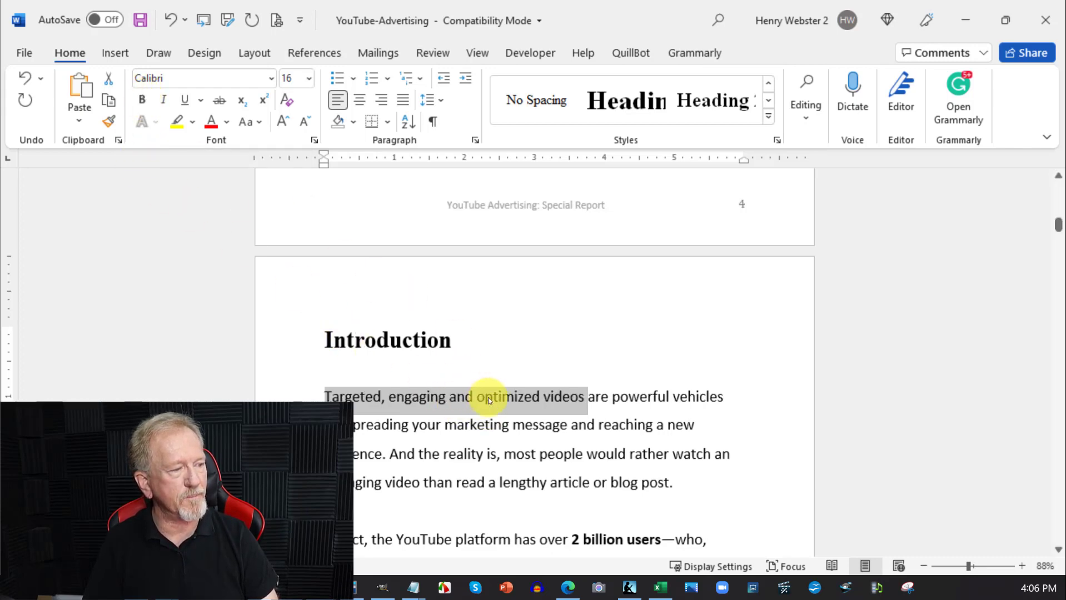
{"action": "right_click", "coordinate": [490, 399]}
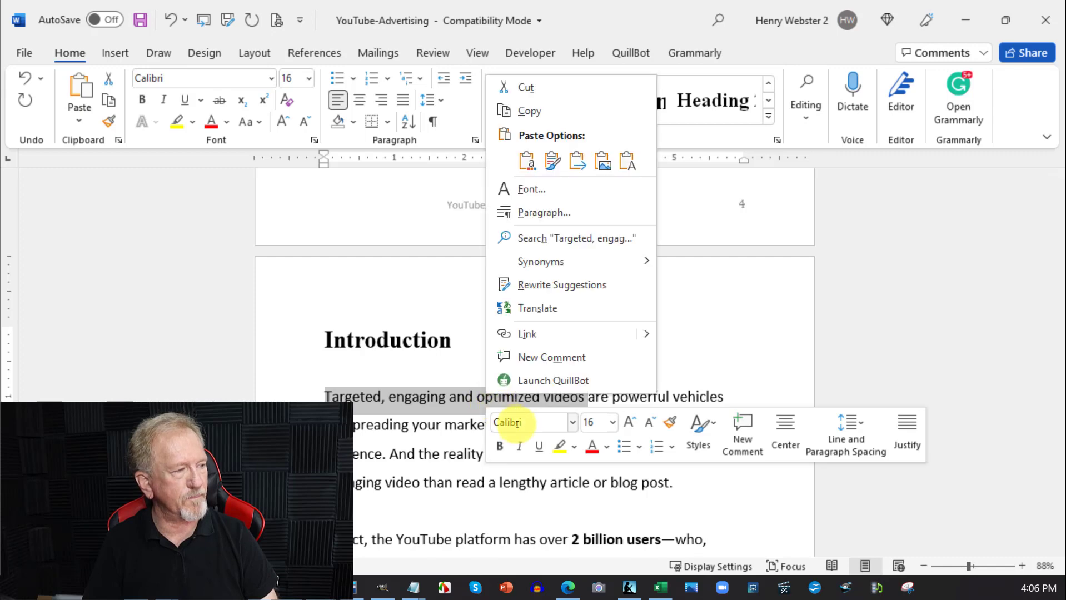
{"action": "left_click", "coordinate": [529, 110]}
{"action": "left_click", "coordinate": [143, 100]}
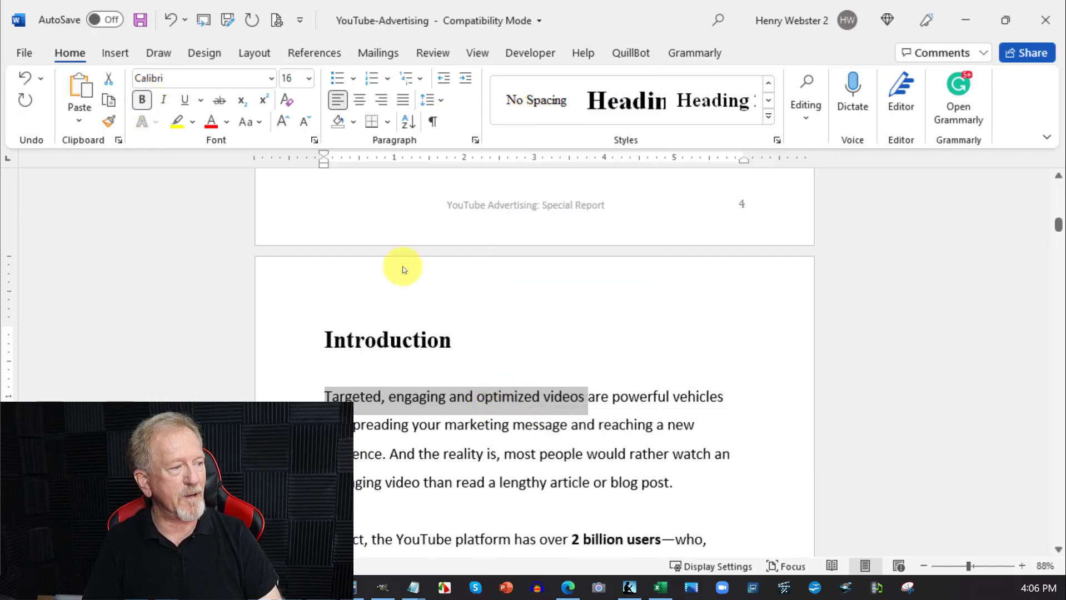
{"action": "left_click", "coordinate": [593, 397]}
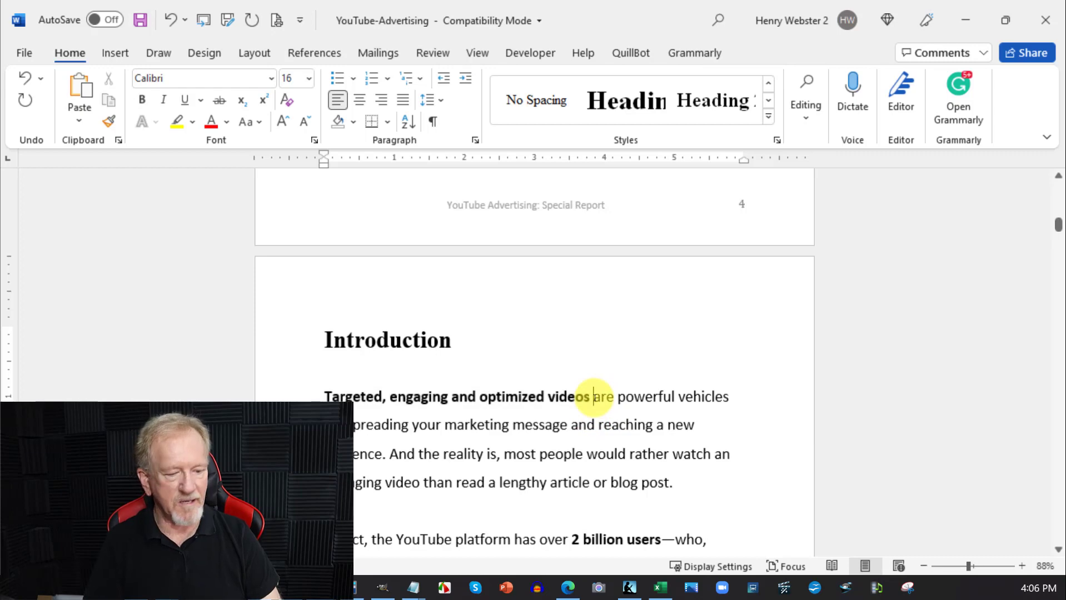
{"action": "key", "text": "Return"}
{"action": "key", "text": "ctrl+v"}
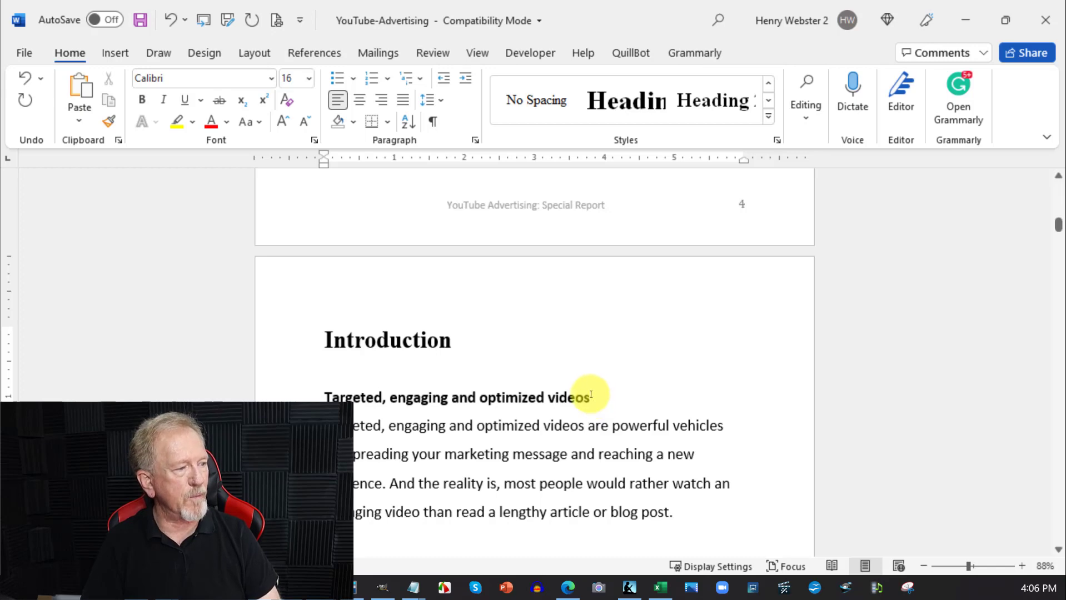
{"action": "left_click_drag", "start_coordinate": [587, 397], "coordinate": [353, 395]}
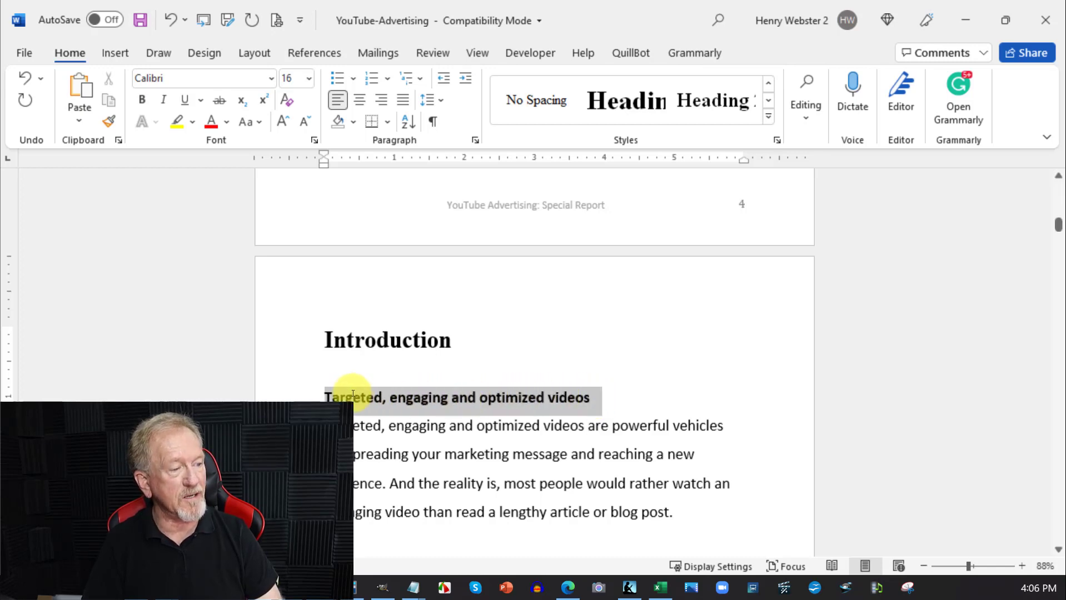
{"action": "left_click", "coordinate": [713, 103]}
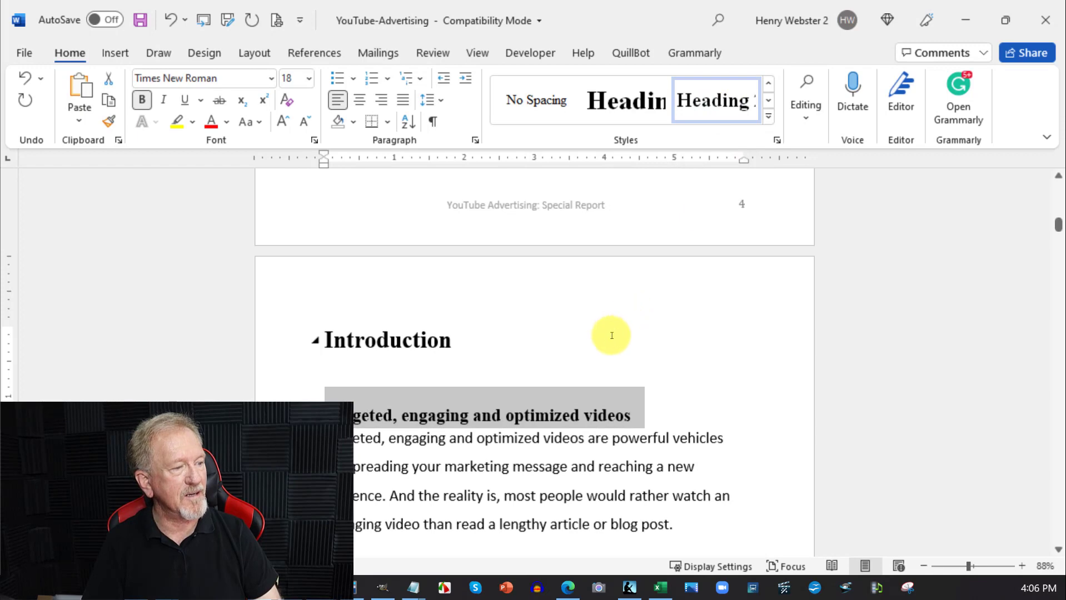
- Apply Heading 2 to the Largest Video Sharing Platform subheading and the next bold subheading
{"action": "scroll", "coordinate": [619, 341], "scroll_direction": "down", "scroll_amount": 5}
{"action": "scroll", "coordinate": [619, 341], "scroll_direction": "down", "scroll_amount": 2}
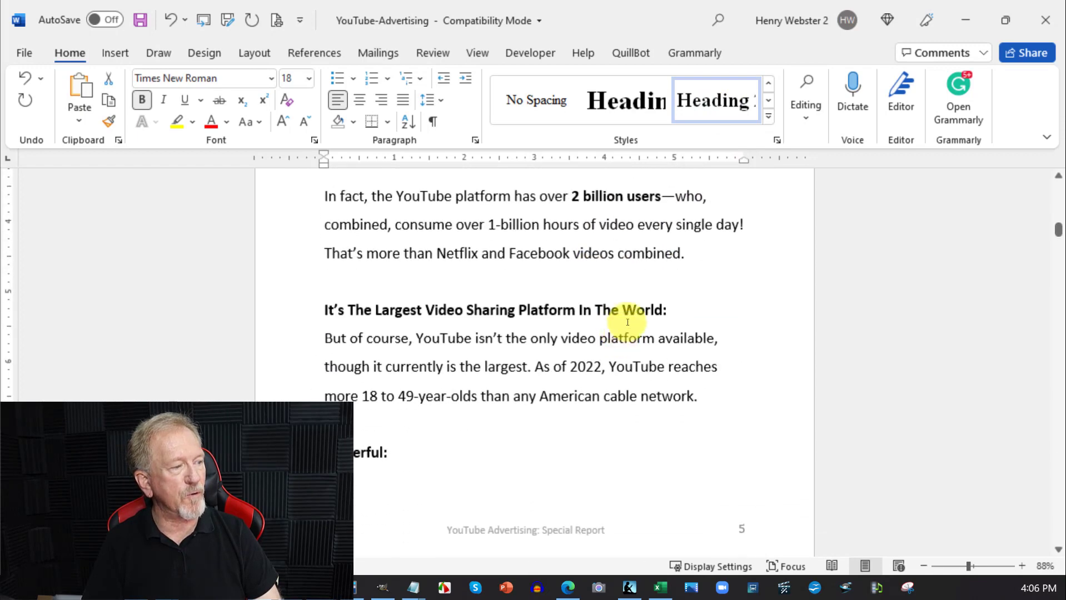
{"action": "left_click_drag", "start_coordinate": [673, 309], "coordinate": [331, 311]}
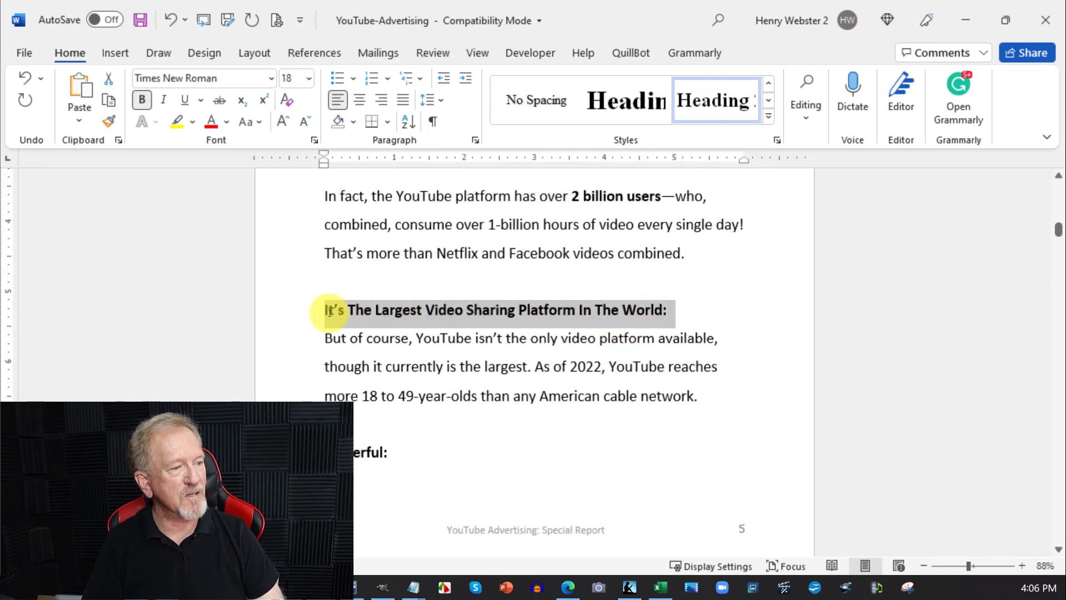
{"action": "left_click", "coordinate": [727, 110]}
{"action": "left_click_drag", "start_coordinate": [398, 465], "coordinate": [334, 467]}
{"action": "left_click", "coordinate": [713, 102]}
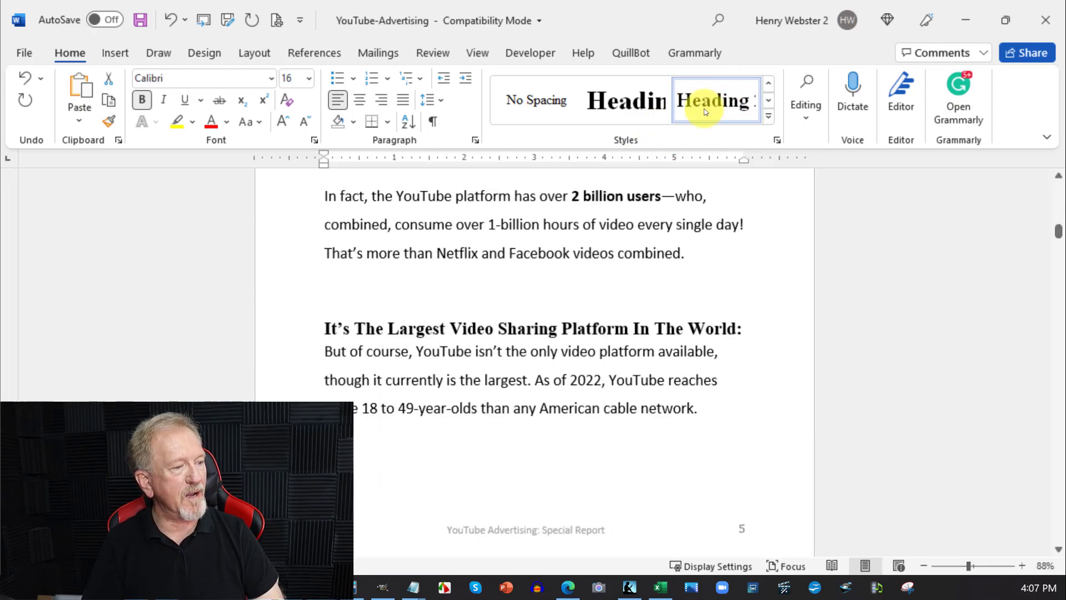
- Apply Heading 2 to 'YouTube Is A Search Engine' and select the following subheading
{"action": "scroll", "coordinate": [637, 191], "scroll_direction": "down", "scroll_amount": 3}
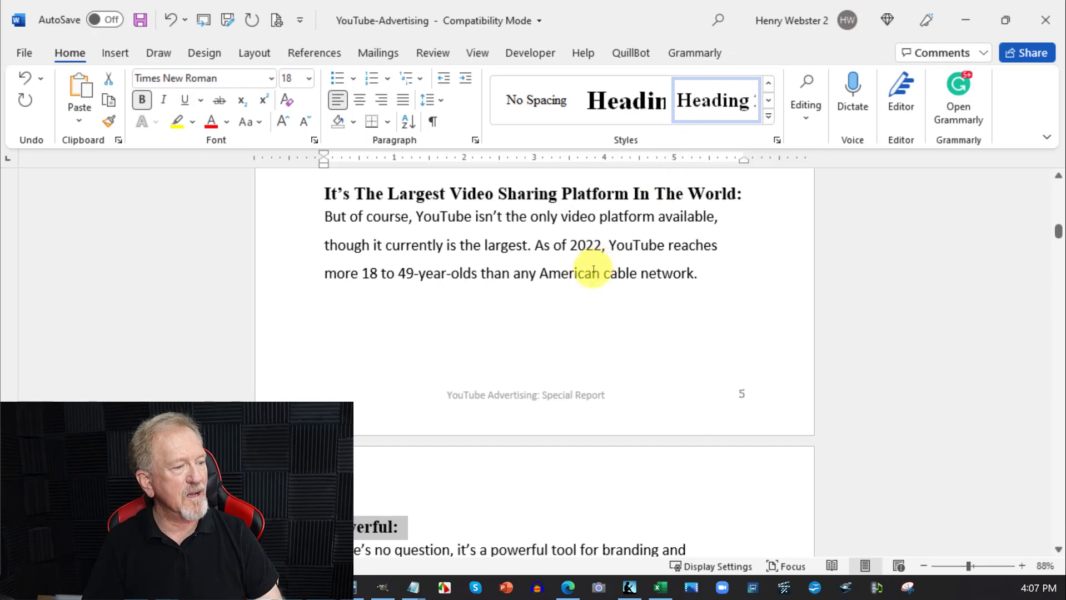
{"action": "scroll", "coordinate": [592, 269], "scroll_direction": "down", "scroll_amount": 9}
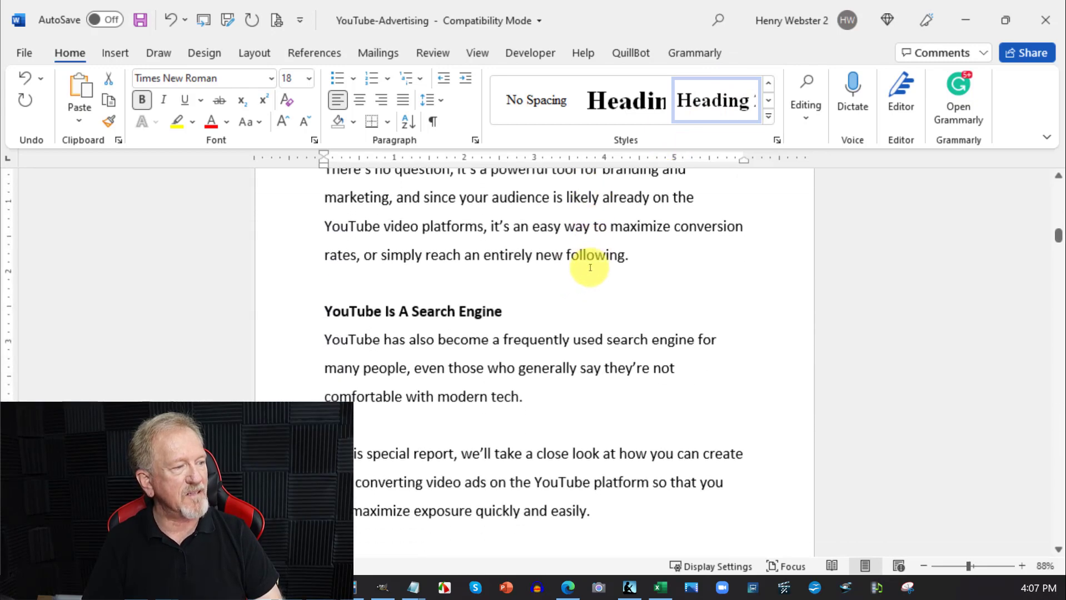
{"action": "left_click_drag", "start_coordinate": [515, 308], "coordinate": [312, 308]}
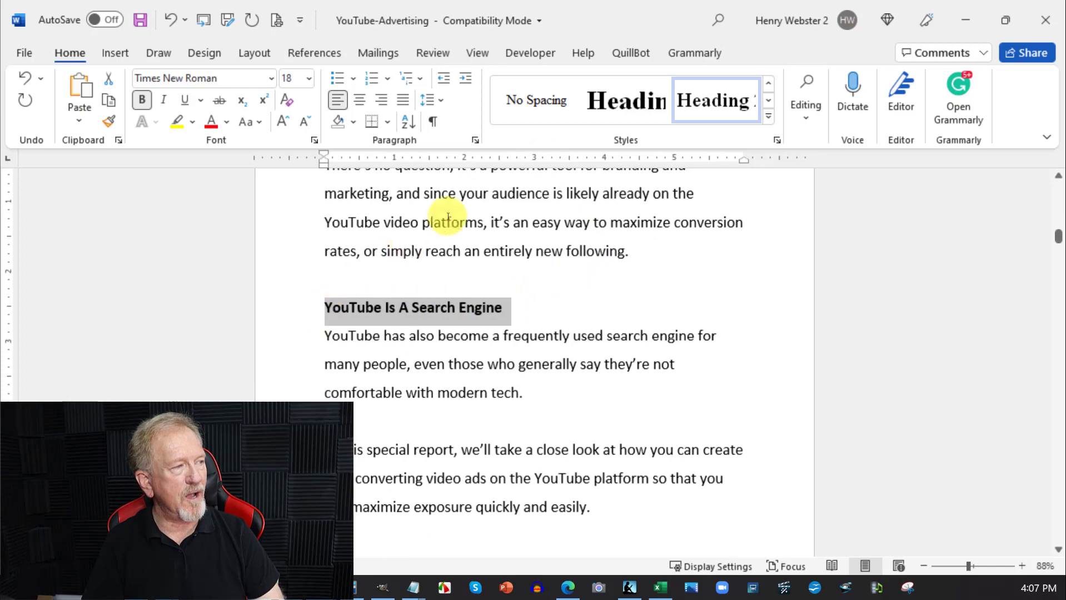
{"action": "left_click", "coordinate": [725, 122]}
{"action": "scroll", "coordinate": [605, 255], "scroll_direction": "down", "scroll_amount": 9}
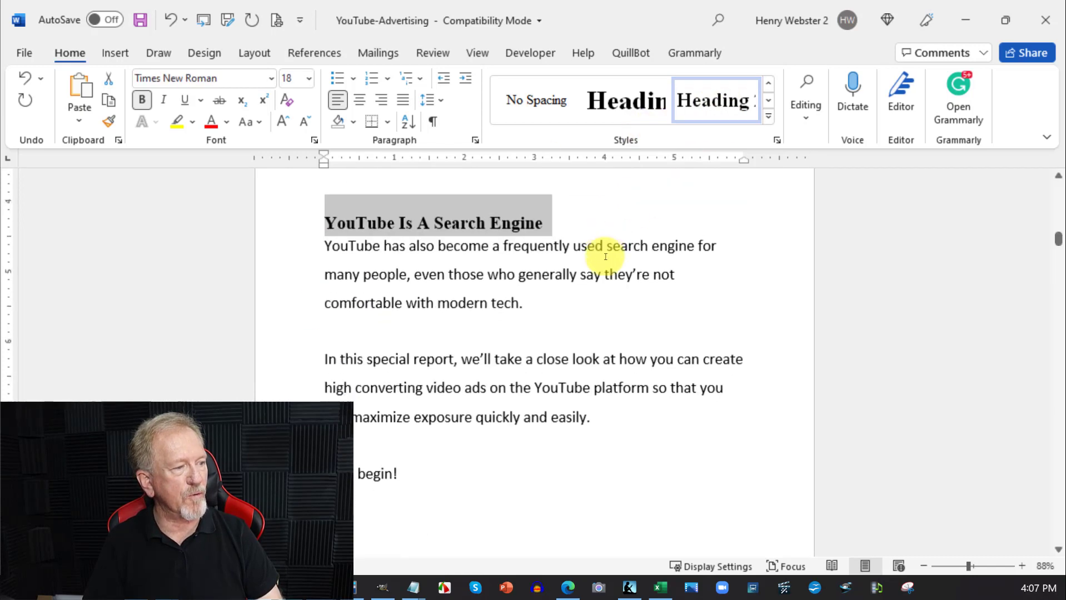
{"action": "scroll", "coordinate": [605, 256], "scroll_direction": "down", "scroll_amount": 5}
{"action": "left_click_drag", "start_coordinate": [639, 269], "coordinate": [321, 261]}
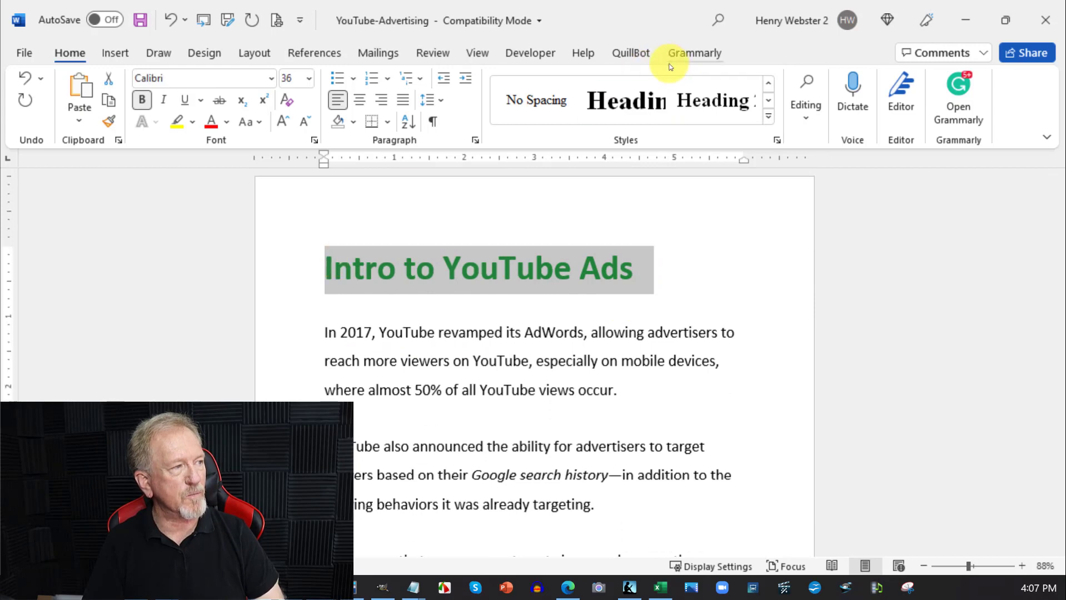
- Apply the heading style to the 'Intro to YouTube Ads' and 'Types of YouTube Ads' headings
{"action": "left_click", "coordinate": [619, 96]}
{"action": "left_click", "coordinate": [619, 97]}
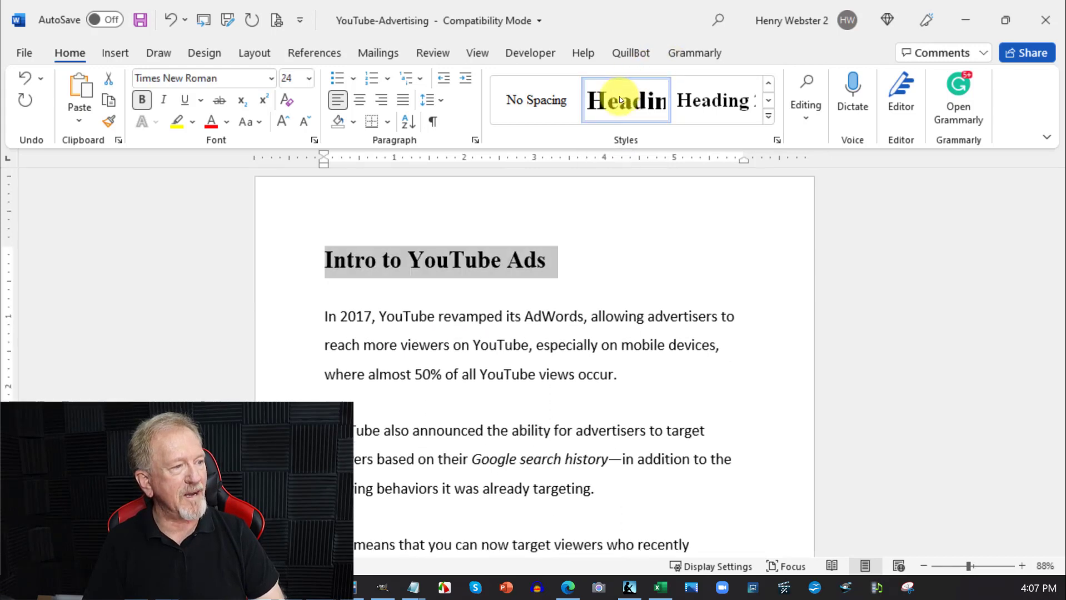
{"action": "scroll", "coordinate": [625, 229], "scroll_direction": "down", "scroll_amount": 8}
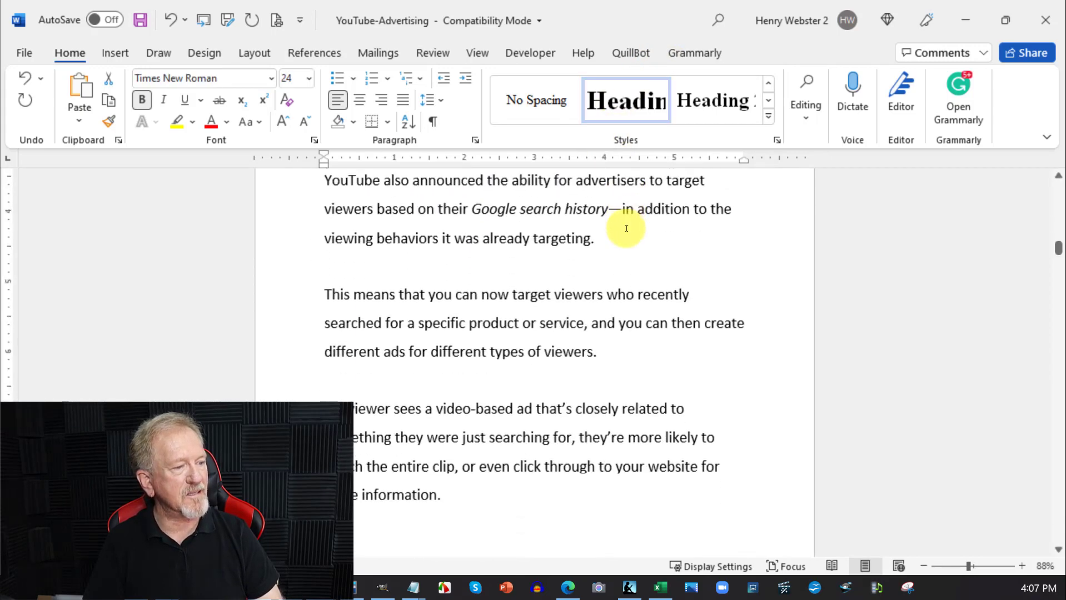
{"action": "scroll", "coordinate": [625, 227], "scroll_direction": "down", "scroll_amount": 15}
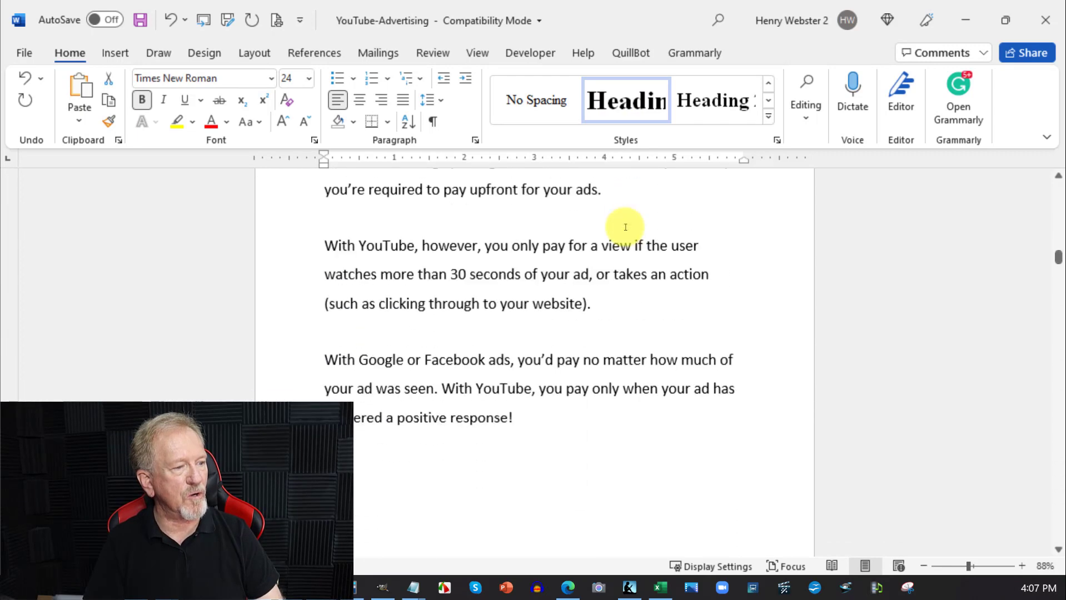
{"action": "scroll", "coordinate": [625, 228], "scroll_direction": "down", "scroll_amount": 6}
{"action": "left_click", "coordinate": [638, 250]}
{"action": "left_click_drag", "start_coordinate": [638, 250], "coordinate": [344, 237]}
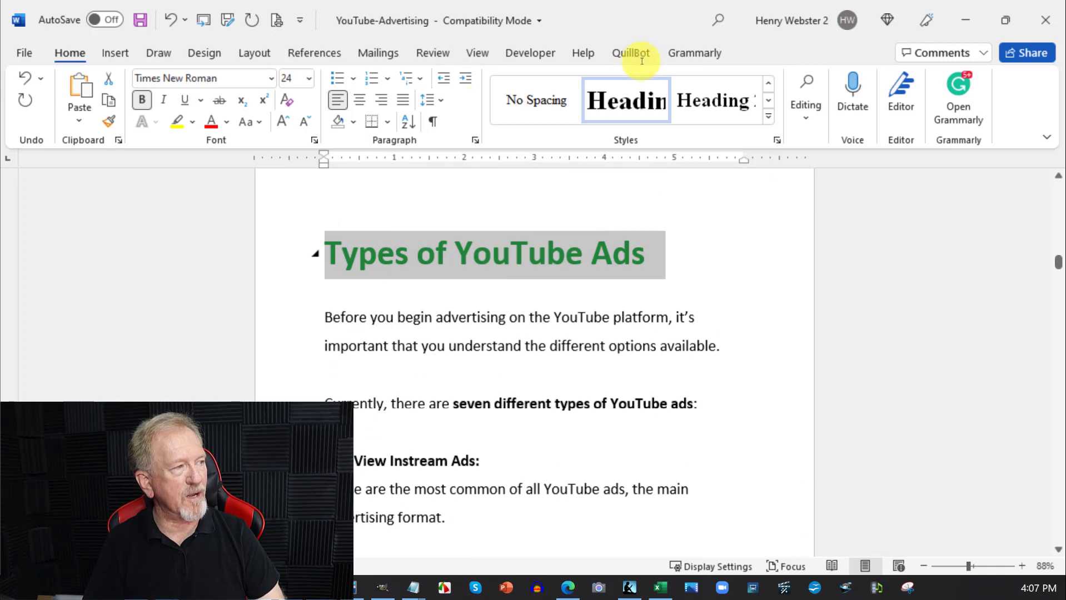
{"action": "left_click", "coordinate": [620, 93]}
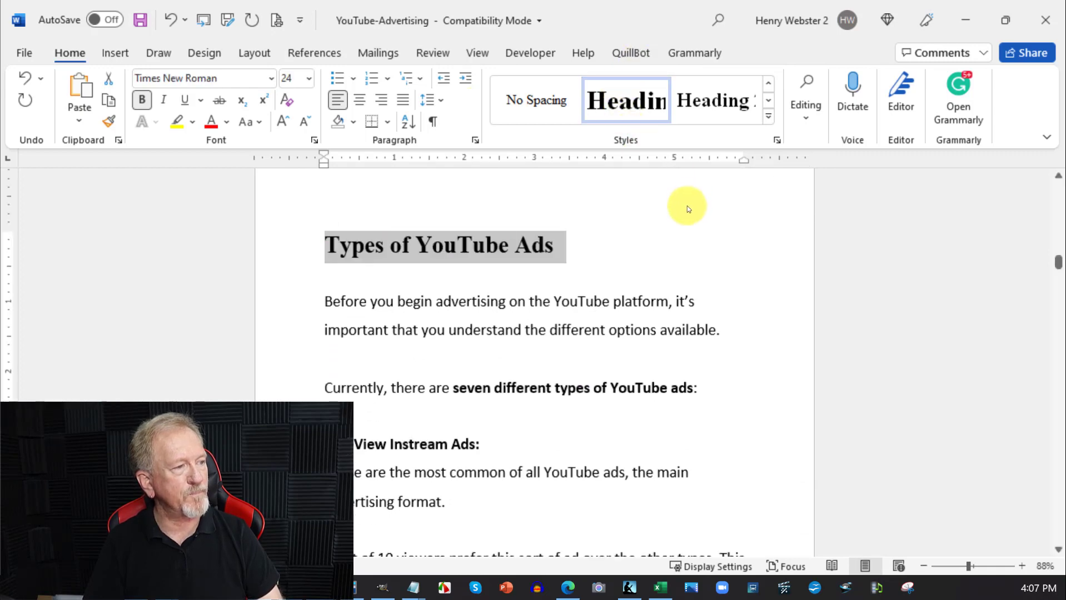
- Scroll through the document to check the restyled headings
{"action": "scroll", "coordinate": [687, 206], "scroll_direction": "up", "scroll_amount": 9}
{"action": "scroll", "coordinate": [687, 207], "scroll_direction": "up", "scroll_amount": 10}
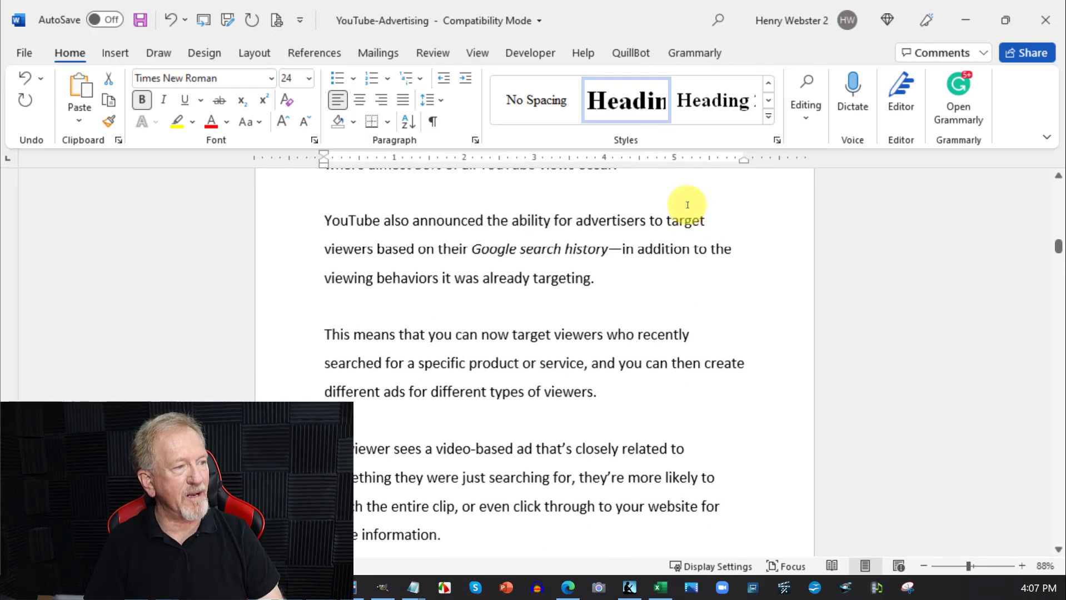
{"action": "scroll", "coordinate": [686, 205], "scroll_direction": "up", "scroll_amount": 5}
{"action": "scroll", "coordinate": [687, 205], "scroll_direction": "down", "scroll_amount": 4}
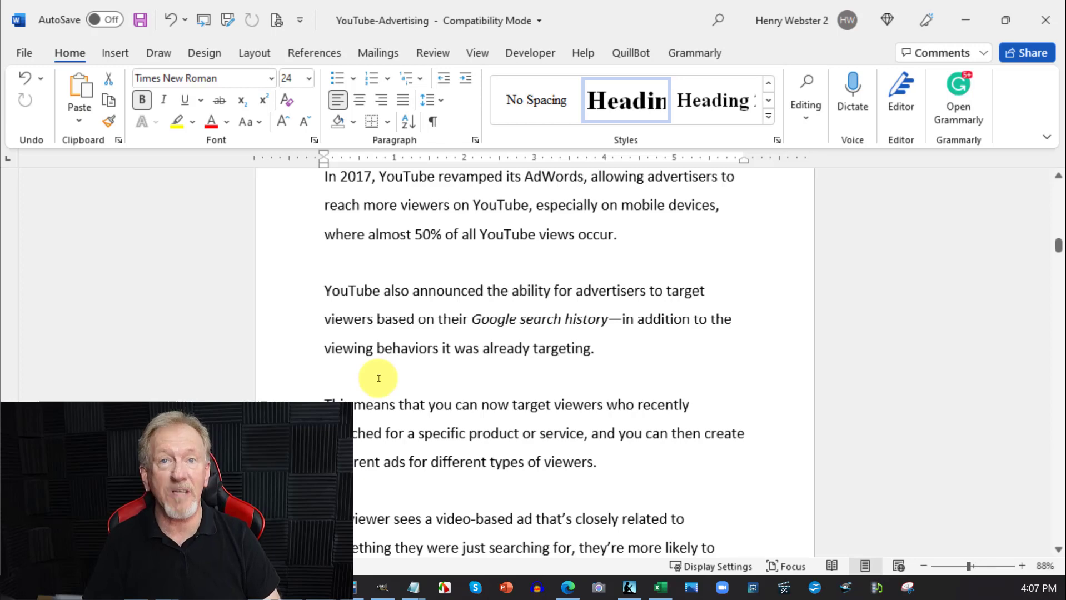
{"action": "scroll", "coordinate": [378, 378], "scroll_direction": "down", "scroll_amount": 5}
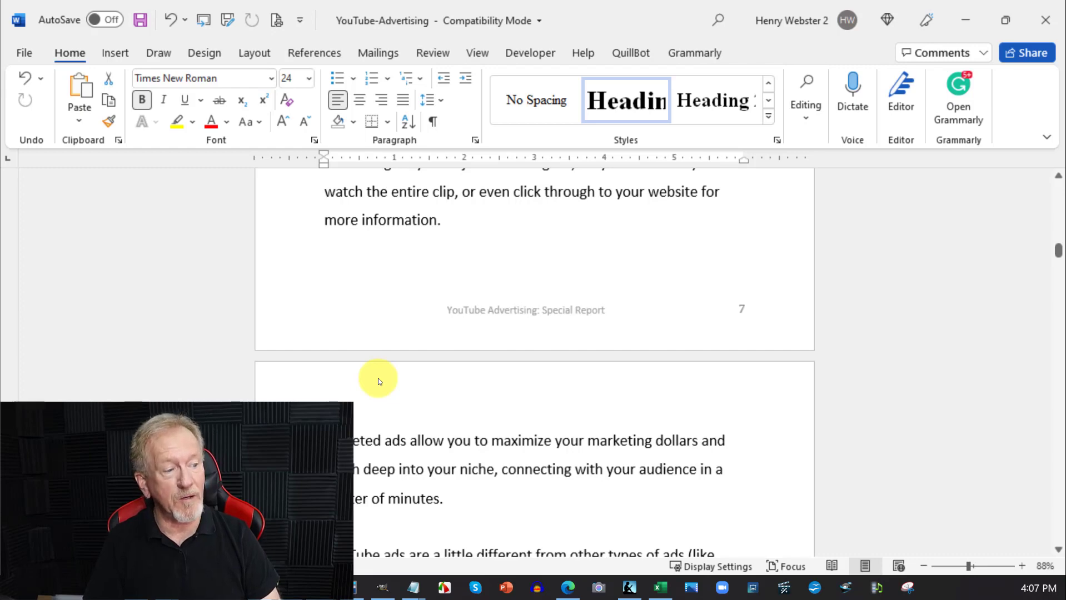
{"action": "scroll", "coordinate": [378, 380], "scroll_direction": "down", "scroll_amount": 3}
{"action": "scroll", "coordinate": [378, 377], "scroll_direction": "down", "scroll_amount": 3}
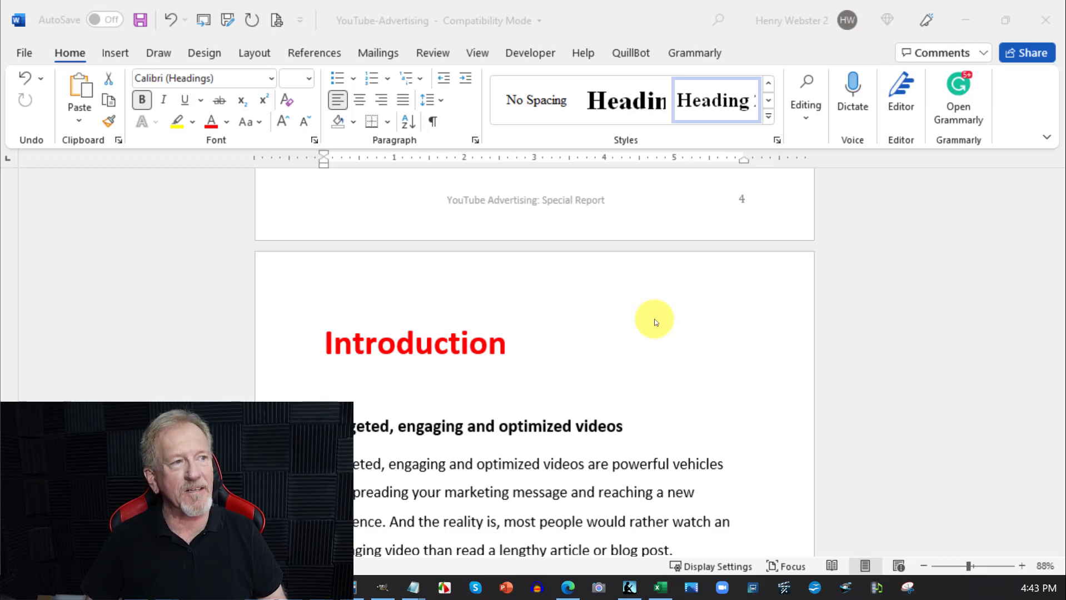
{"action": "scroll", "coordinate": [655, 323], "scroll_direction": "down", "scroll_amount": 1}
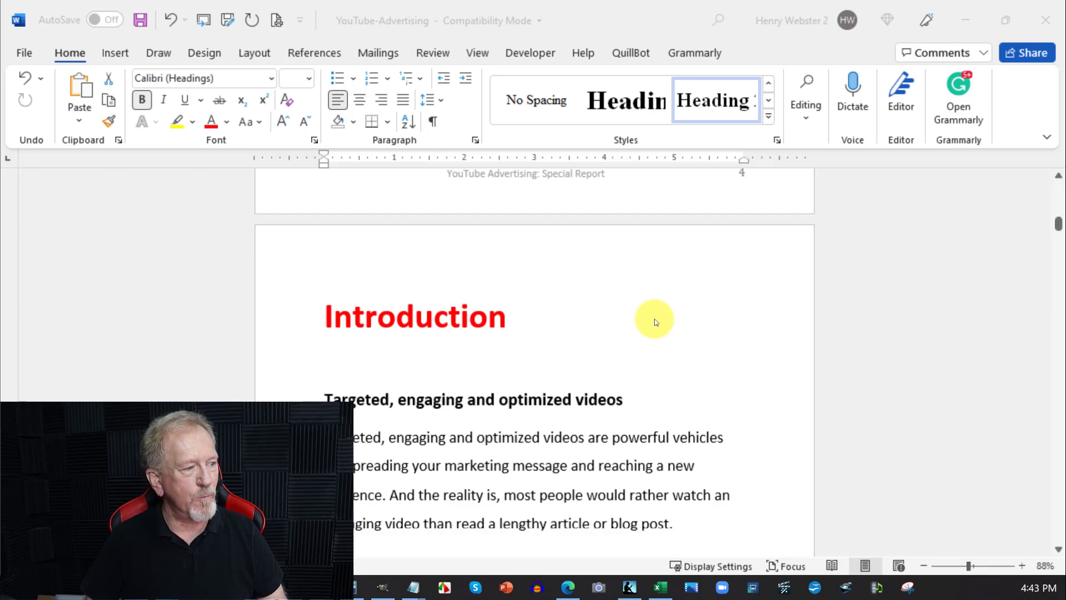
{"action": "left_click", "coordinate": [342, 391]}
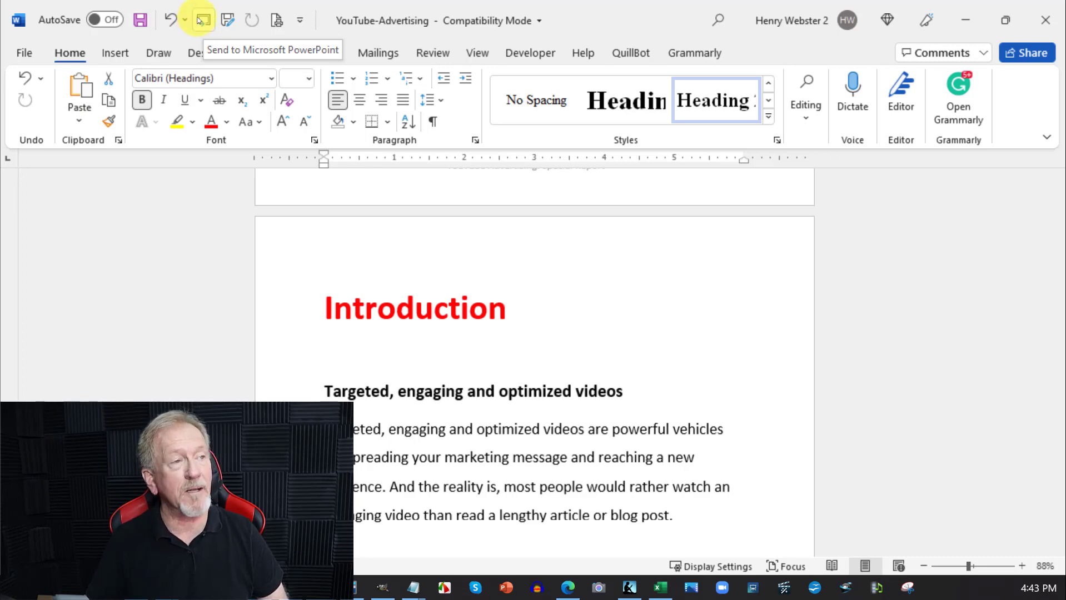
{"action": "left_click", "coordinate": [300, 22]}
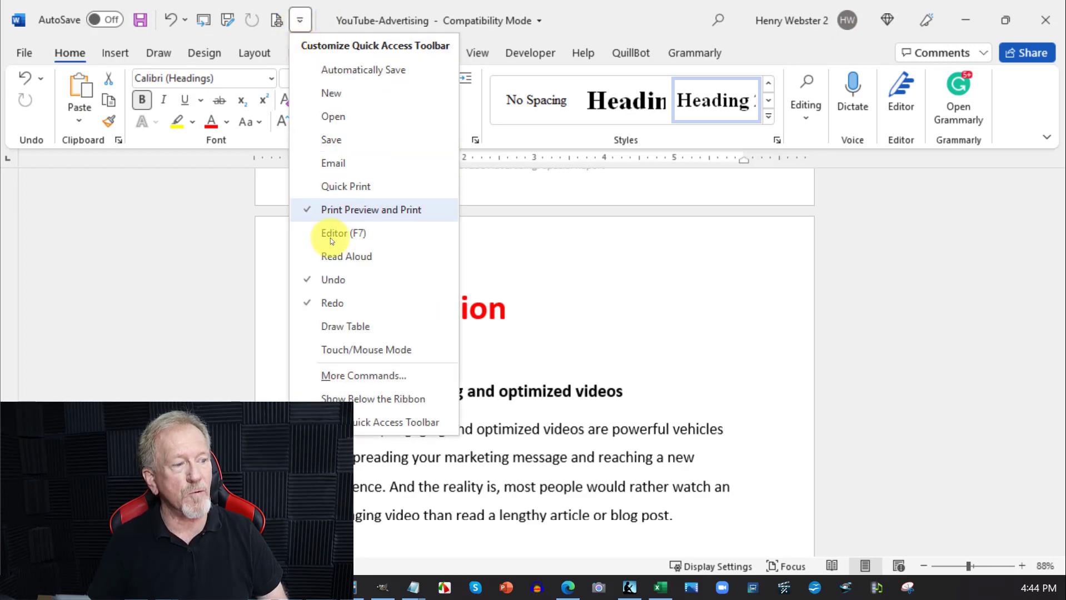
{"action": "left_click", "coordinate": [343, 377]}
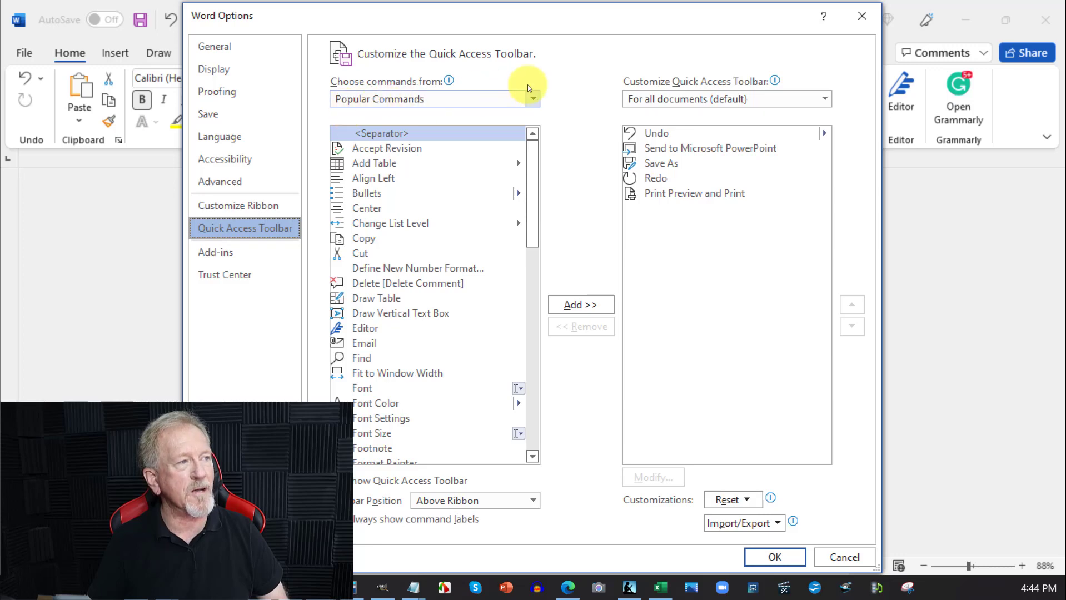
{"action": "left_click", "coordinate": [533, 101]}
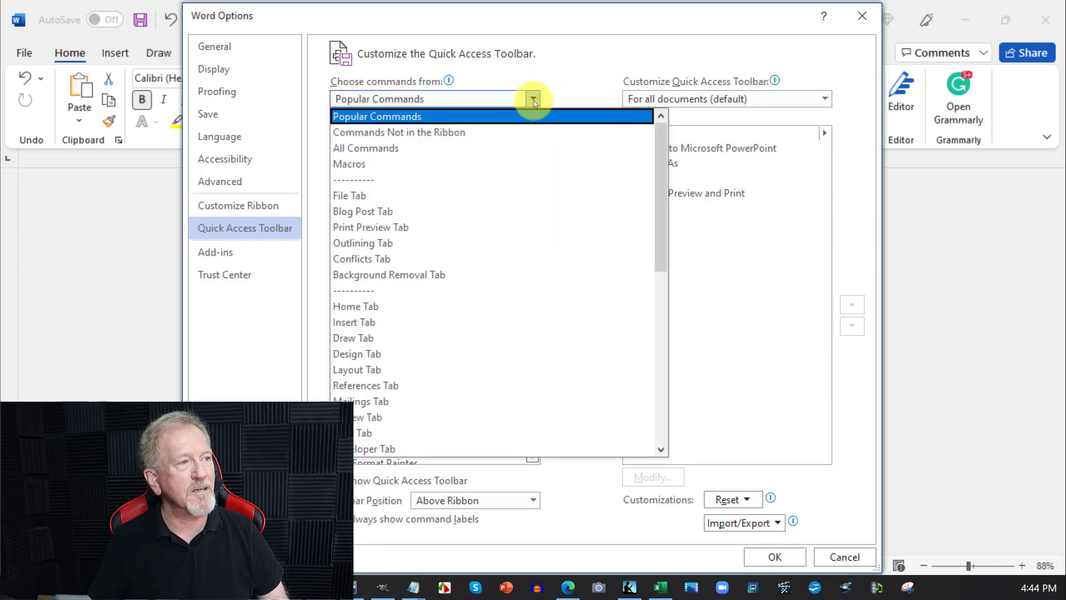
{"action": "left_click", "coordinate": [370, 149]}
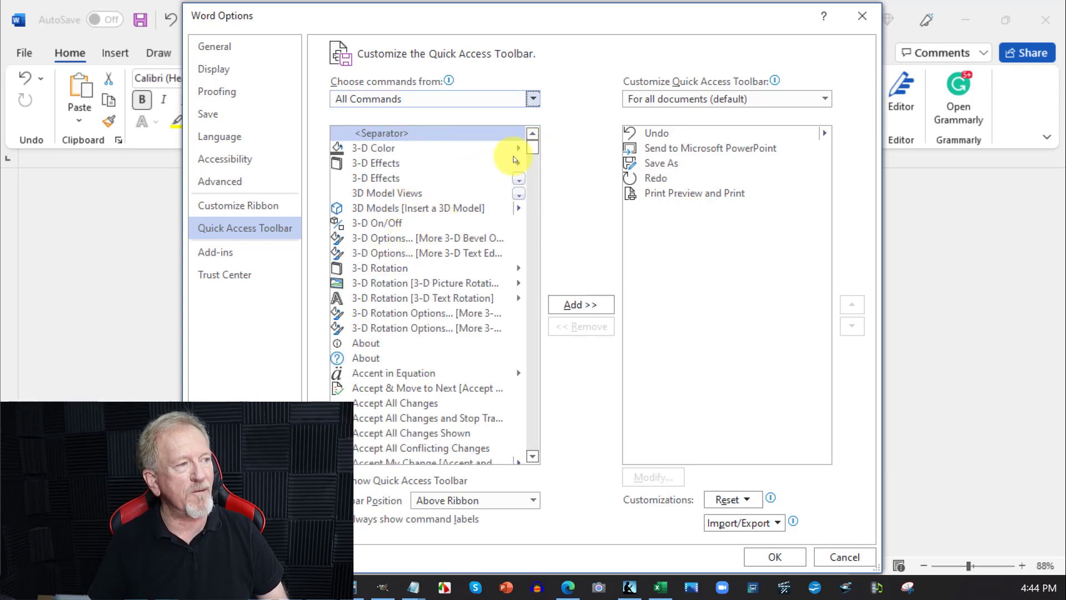
{"action": "left_click_drag", "start_coordinate": [533, 148], "coordinate": [540, 374]}
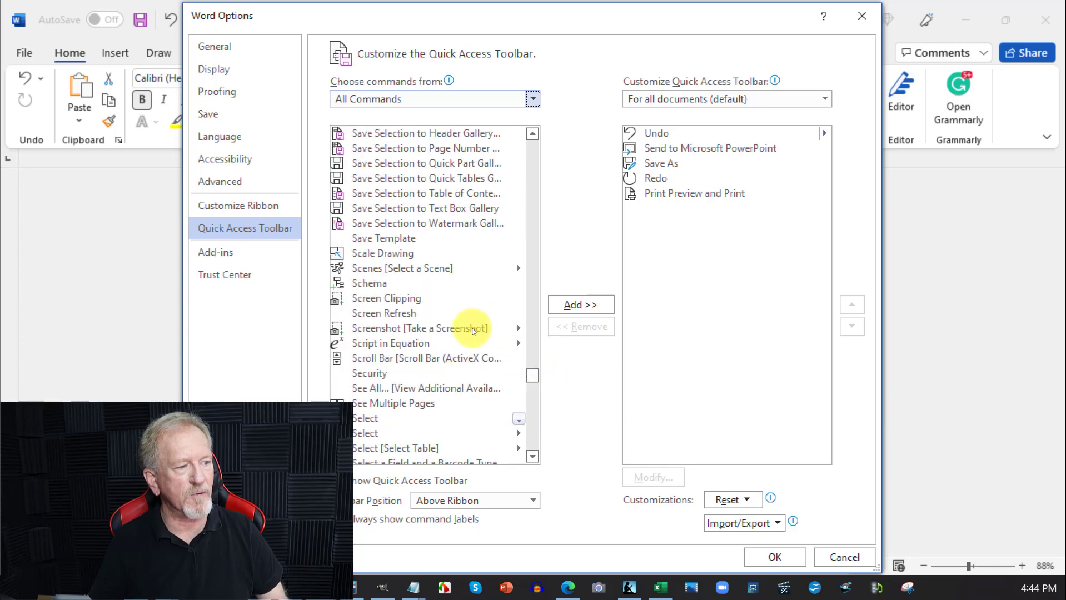
{"action": "scroll", "coordinate": [416, 287], "scroll_direction": "down", "scroll_amount": 5}
{"action": "scroll", "coordinate": [416, 278], "scroll_direction": "down", "scroll_amount": 7}
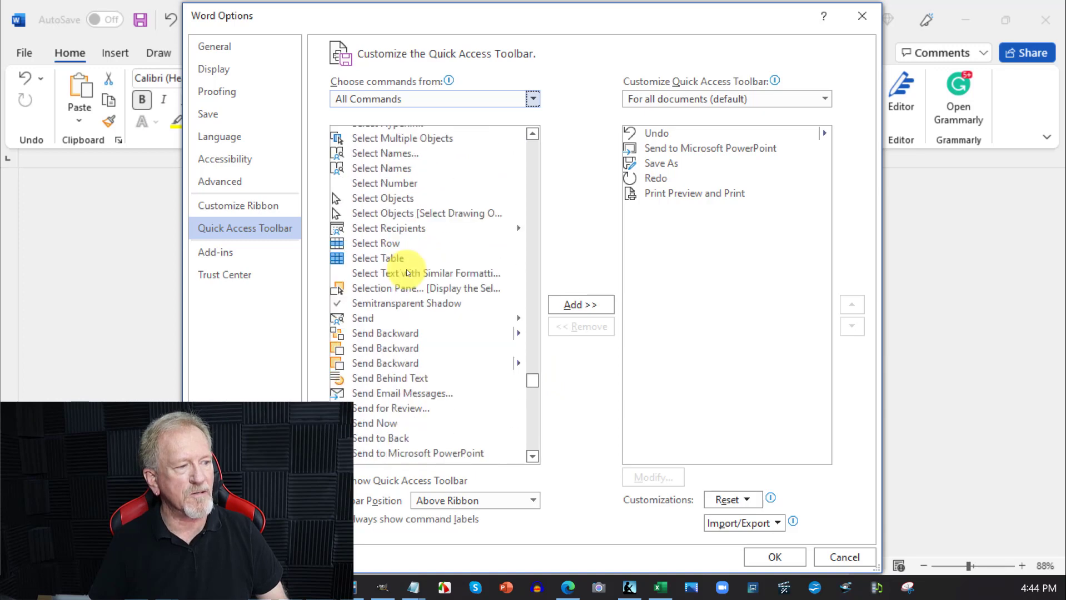
{"action": "scroll", "coordinate": [407, 273], "scroll_direction": "down", "scroll_amount": 1}
{"action": "scroll", "coordinate": [408, 272], "scroll_direction": "down", "scroll_amount": 1}
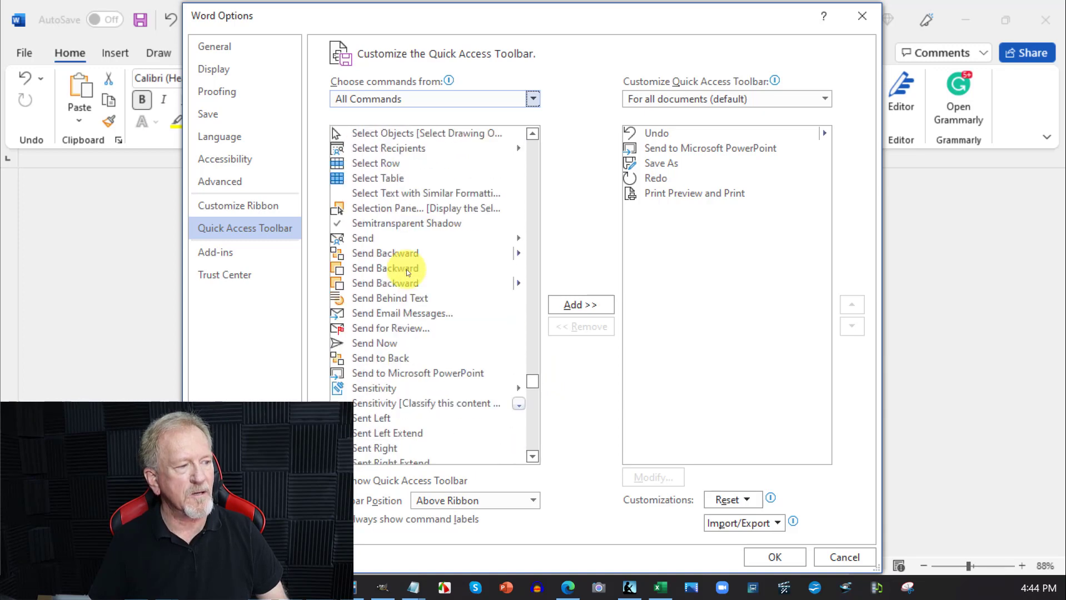
{"action": "left_click", "coordinate": [396, 373]}
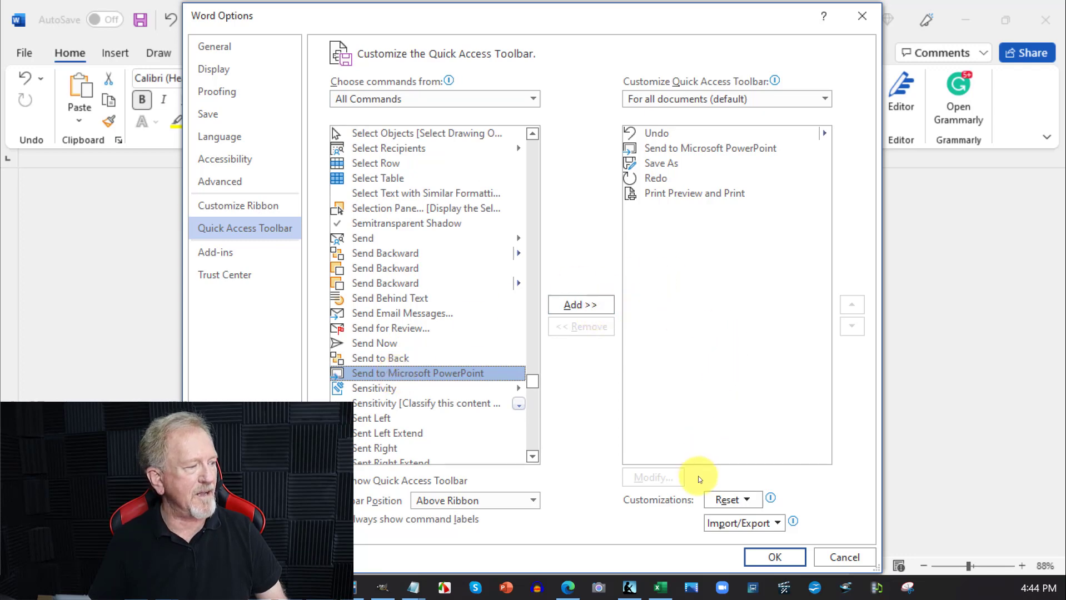
{"action": "left_click", "coordinate": [863, 18]}
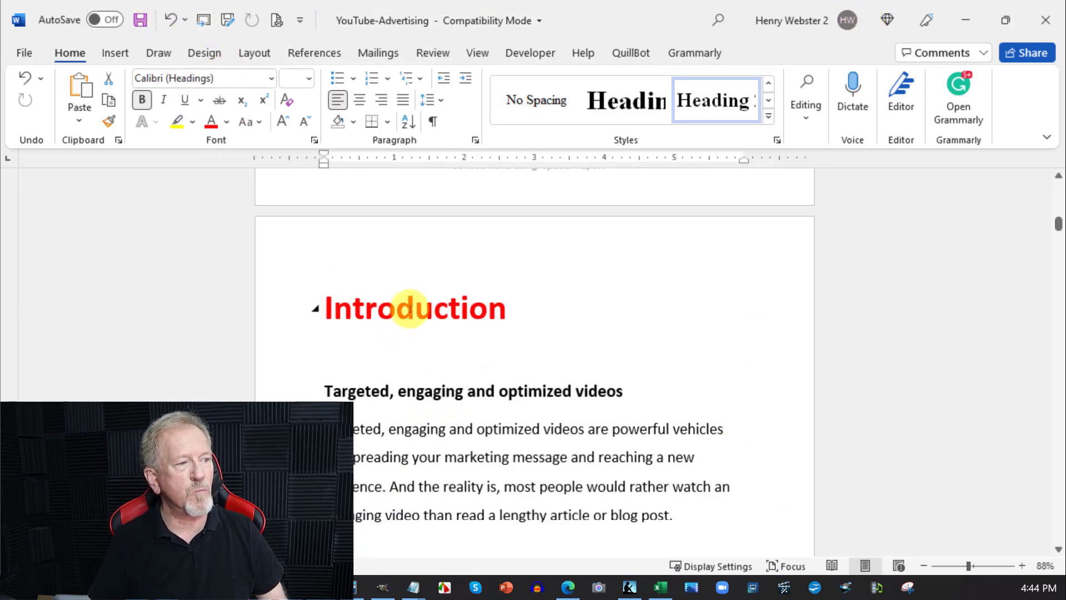
- Send the YouTube Advertising report to a new PowerPoint presentation
{"action": "scroll", "coordinate": [340, 321], "scroll_direction": "down", "scroll_amount": 8}
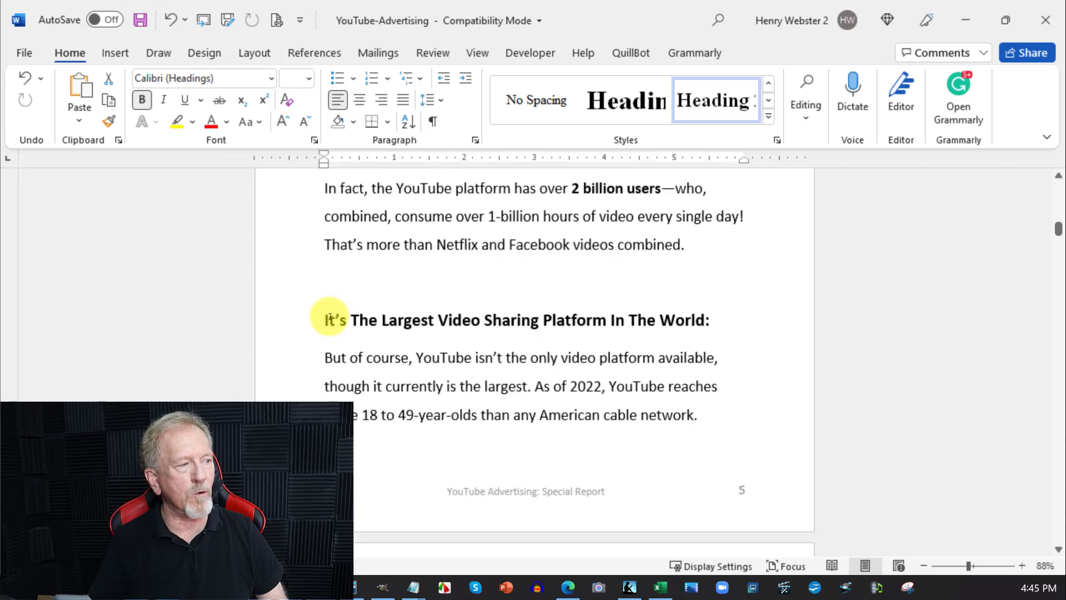
{"action": "scroll", "coordinate": [331, 316], "scroll_direction": "up", "scroll_amount": 9}
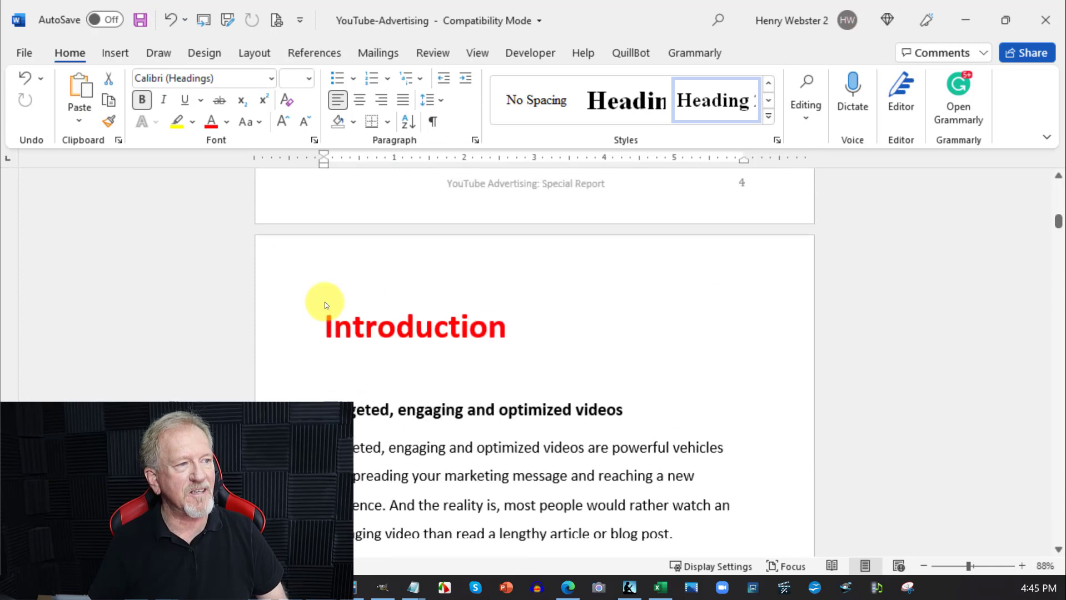
{"action": "scroll", "coordinate": [324, 302], "scroll_direction": "up", "scroll_amount": 4}
{"action": "scroll", "coordinate": [324, 301], "scroll_direction": "up", "scroll_amount": 10}
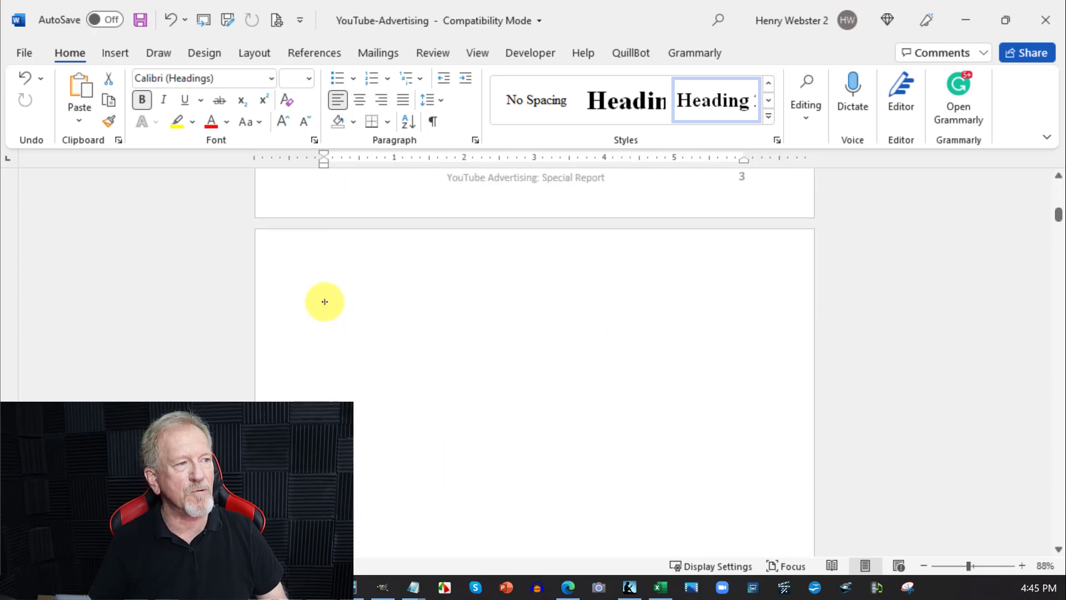
{"action": "scroll", "coordinate": [325, 301], "scroll_direction": "down", "scroll_amount": 10}
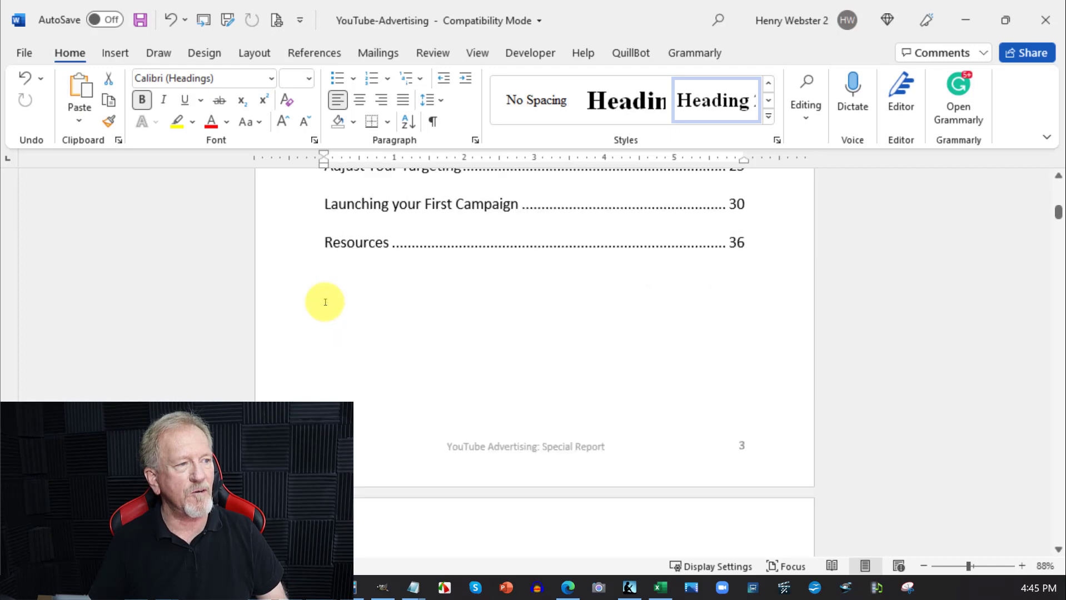
{"action": "scroll", "coordinate": [324, 301], "scroll_direction": "down", "scroll_amount": 8}
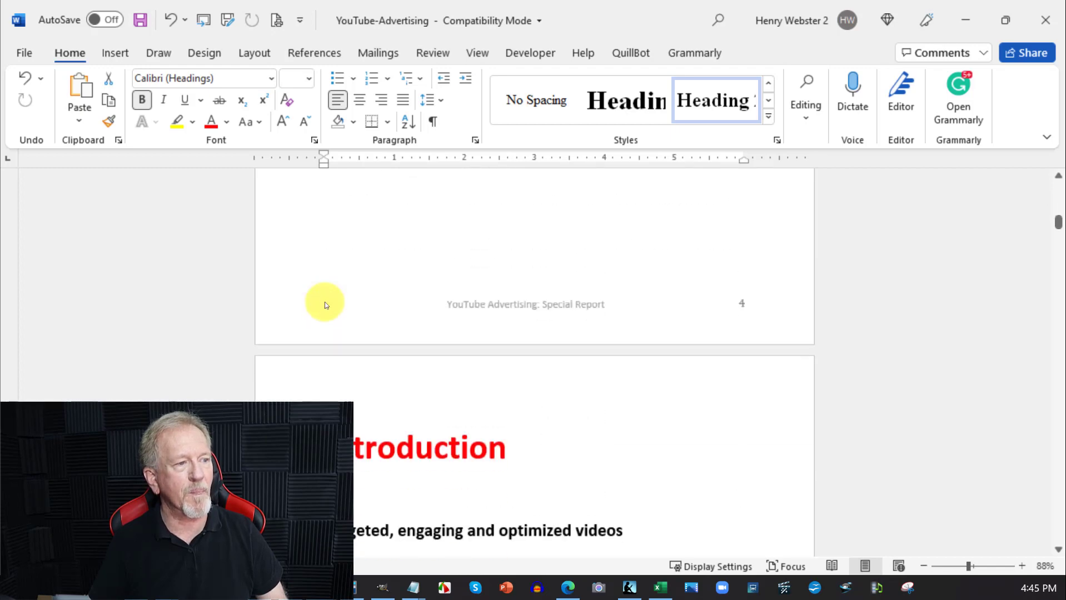
{"action": "left_click", "coordinate": [203, 21]}
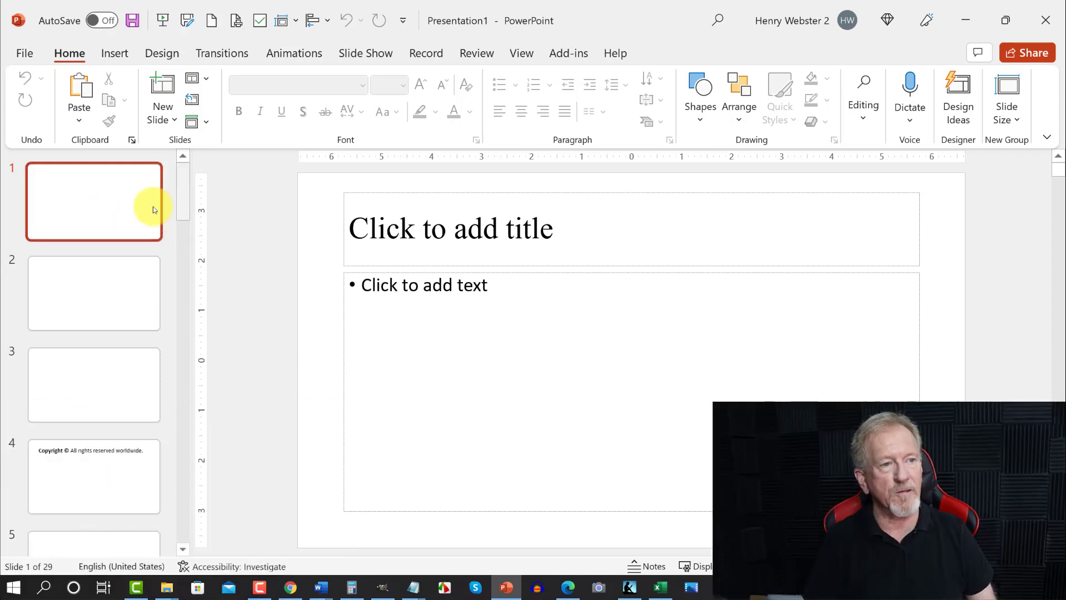
- Multi-select slides 1–8, including the Copyright, YOUR RIGHTS and copyright-law slides
{"action": "left_click", "coordinate": [91, 197]}
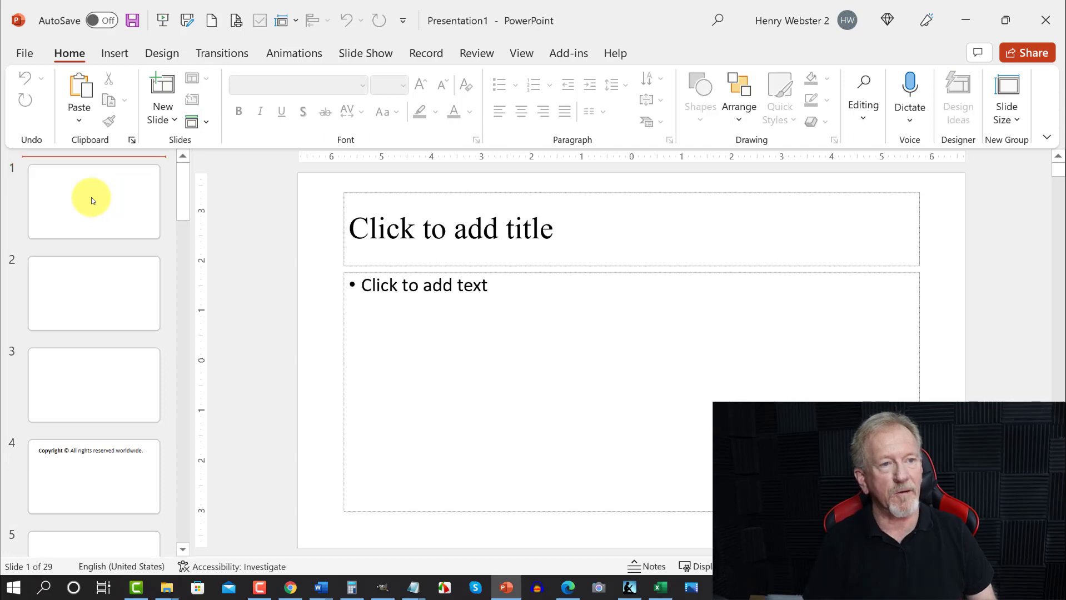
{"action": "left_click", "coordinate": [92, 319], "text": "shift"}
{"action": "left_click", "coordinate": [91, 364], "text": "shift"}
{"action": "left_click", "coordinate": [105, 458], "text": "shift"}
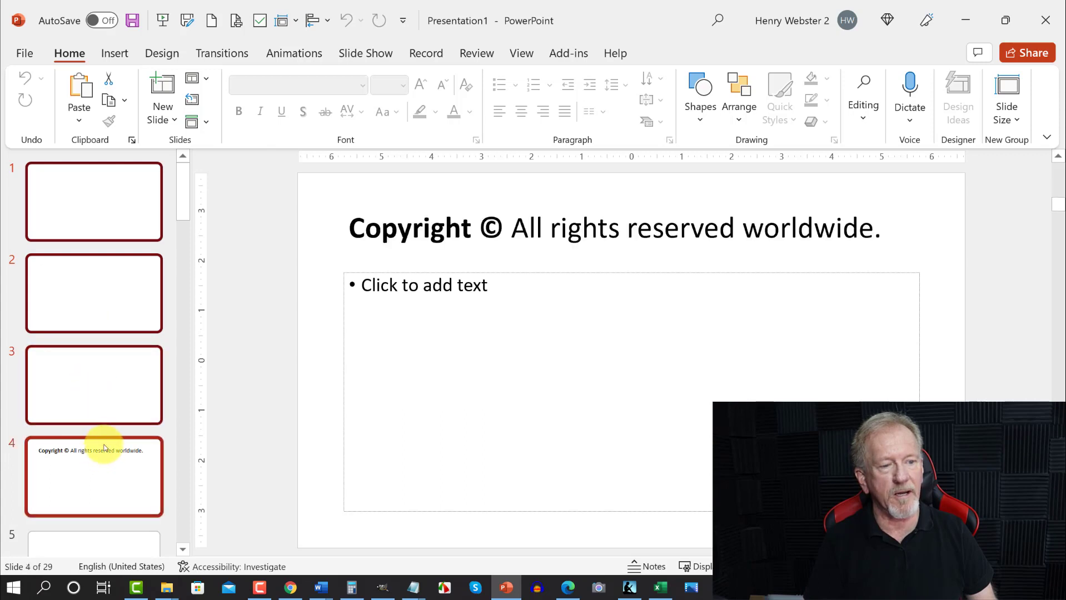
{"action": "scroll", "coordinate": [83, 384], "scroll_direction": "down", "scroll_amount": 4}
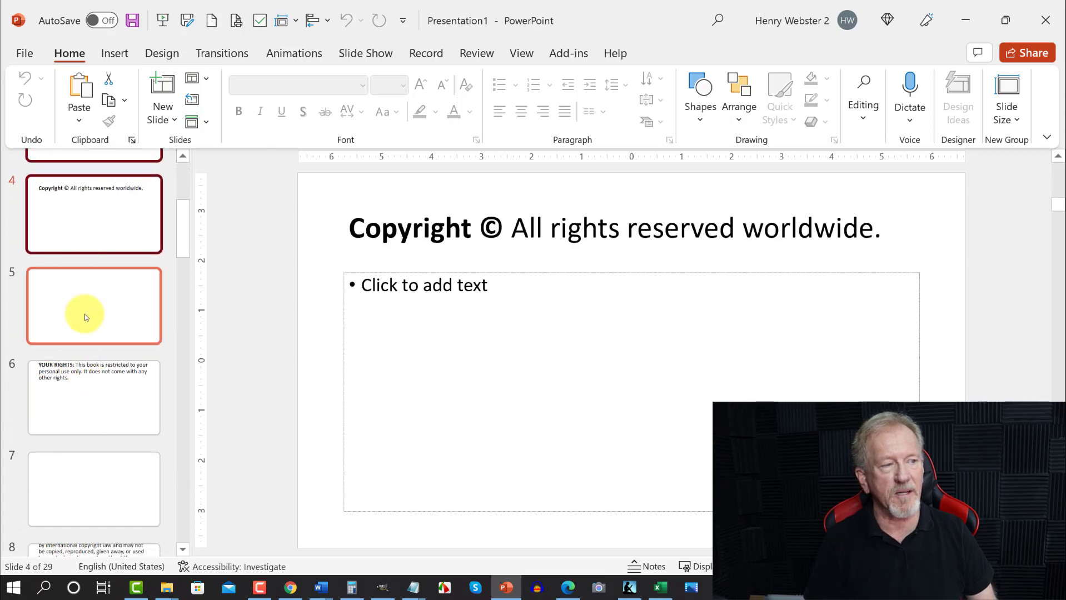
{"action": "left_click", "coordinate": [85, 317], "text": "shift"}
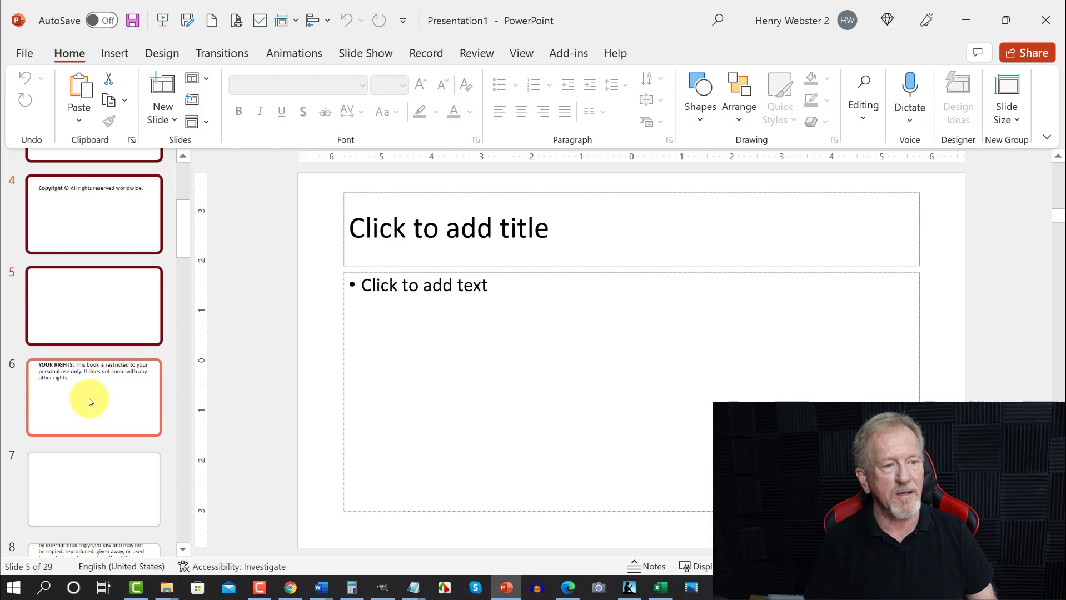
{"action": "left_click", "coordinate": [94, 390], "text": "shift"}
{"action": "left_click", "coordinate": [104, 477], "text": "shift"}
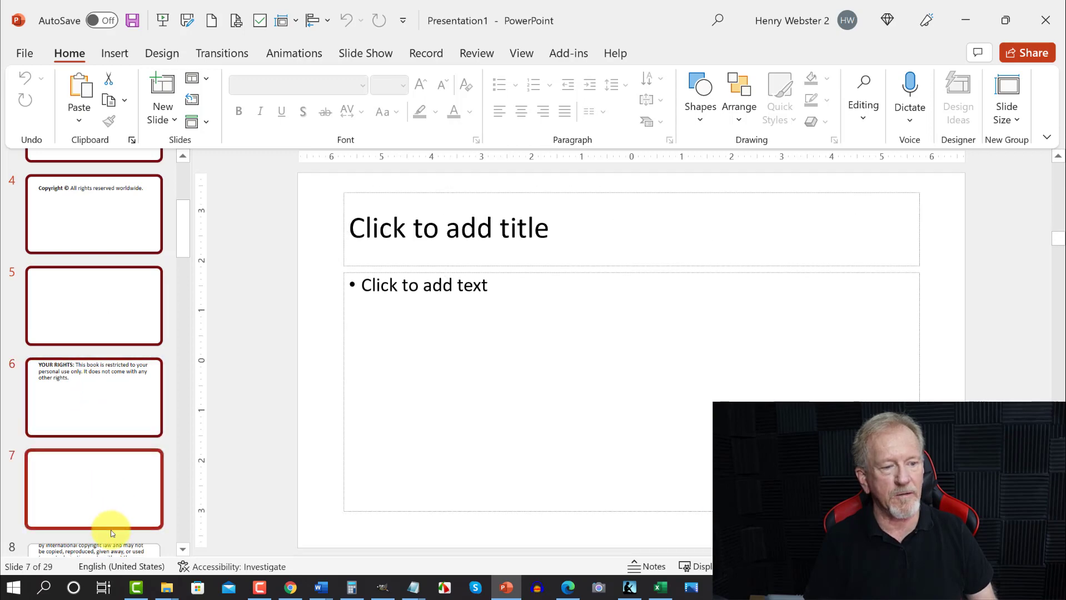
{"action": "left_click", "coordinate": [109, 555], "text": "shift"}
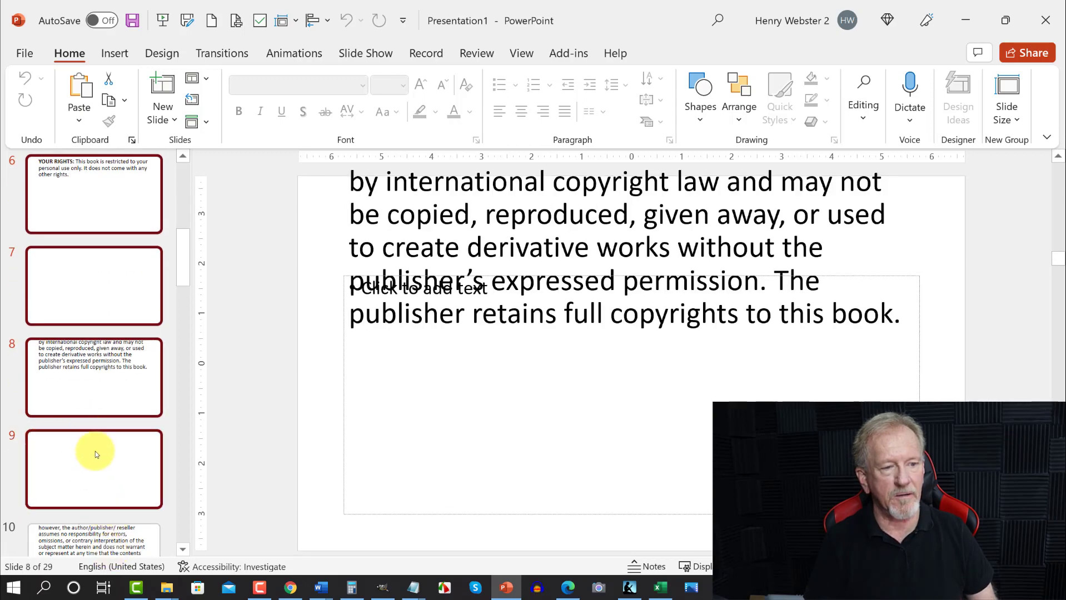
- Add the remaining disclaimer and blank slides (9–12, 14, 18) to the selection
{"action": "left_click", "coordinate": [95, 452], "text": "shift"}
{"action": "left_click", "coordinate": [89, 540], "text": "shift"}
{"action": "left_click", "coordinate": [100, 476], "text": "shift"}
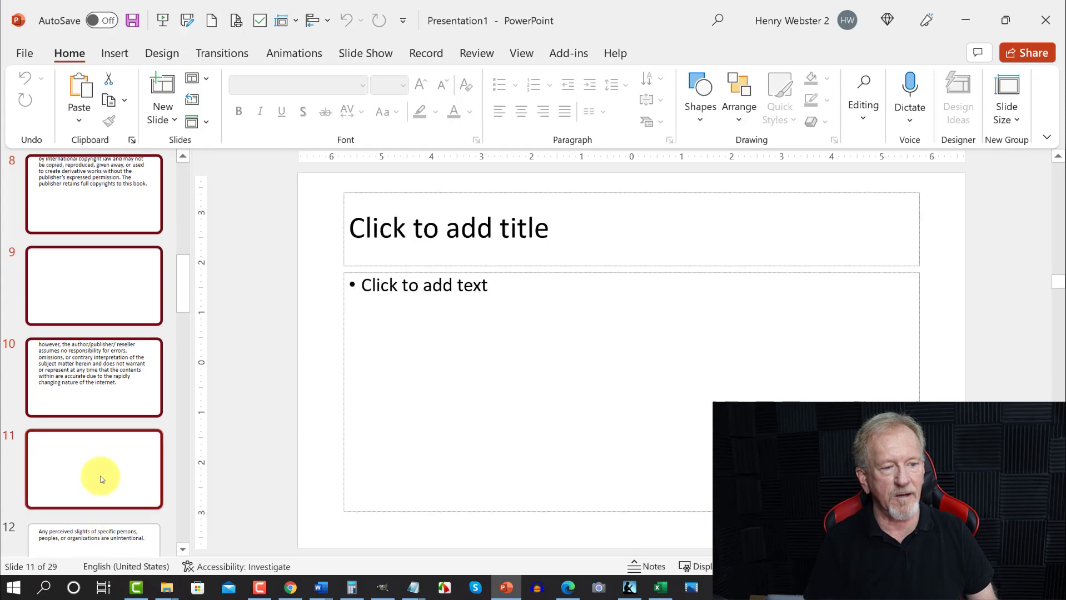
{"action": "left_click", "coordinate": [92, 530], "text": "shift"}
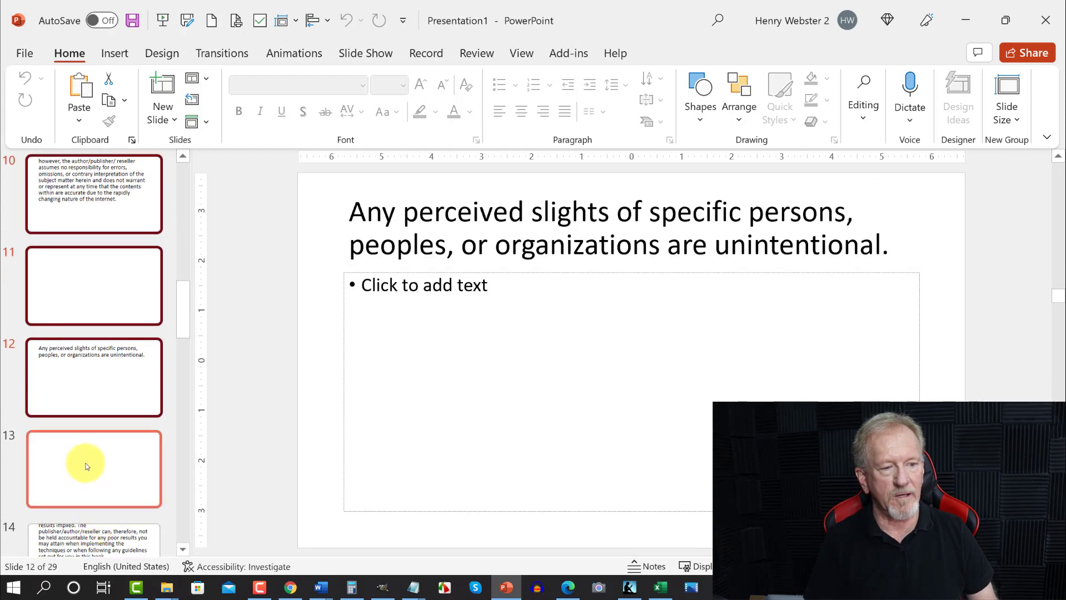
{"action": "left_click", "coordinate": [90, 532], "text": "ctrl"}
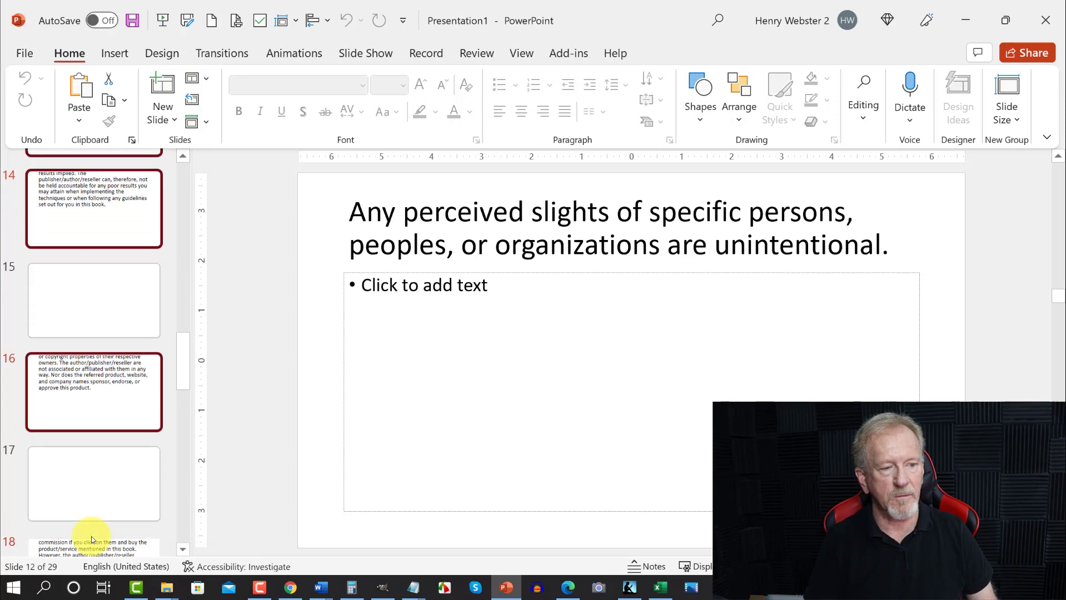
{"action": "left_click", "coordinate": [91, 539], "text": "ctrl"}
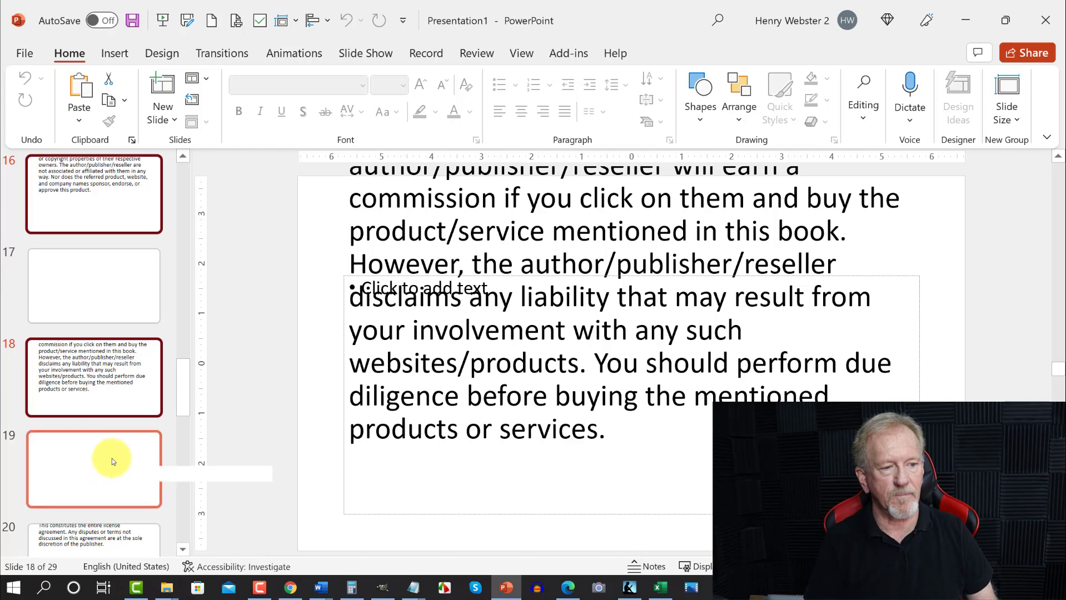
- Extend the selection to slides 17 and 19–21, including Table of Contents, and delete them, leaving 9 slides
{"action": "left_click", "coordinate": [135, 278], "text": "ctrl"}
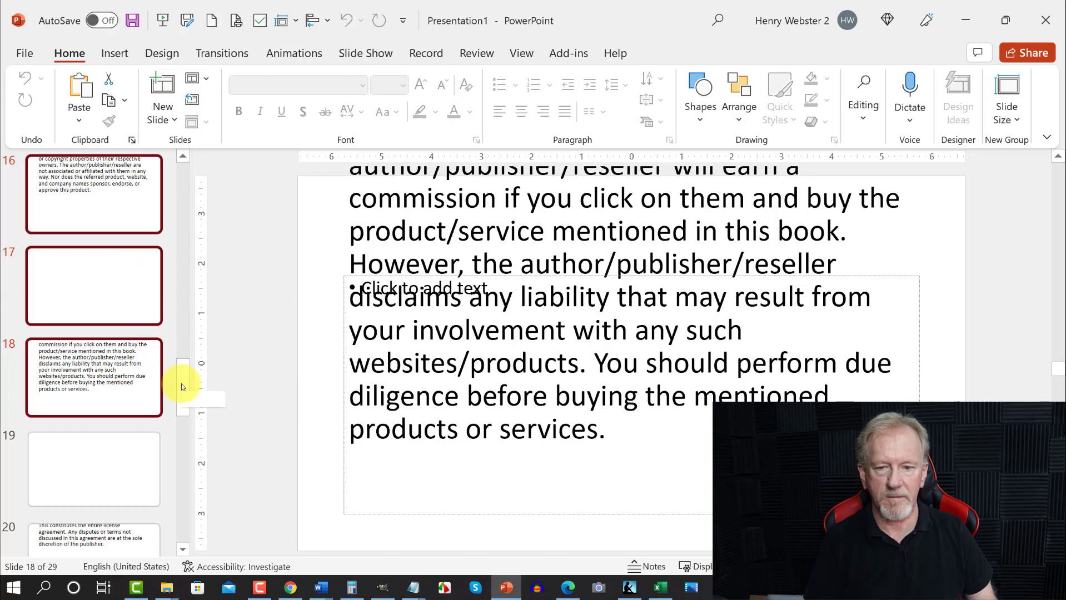
{"action": "key", "text": "shift+Down"}
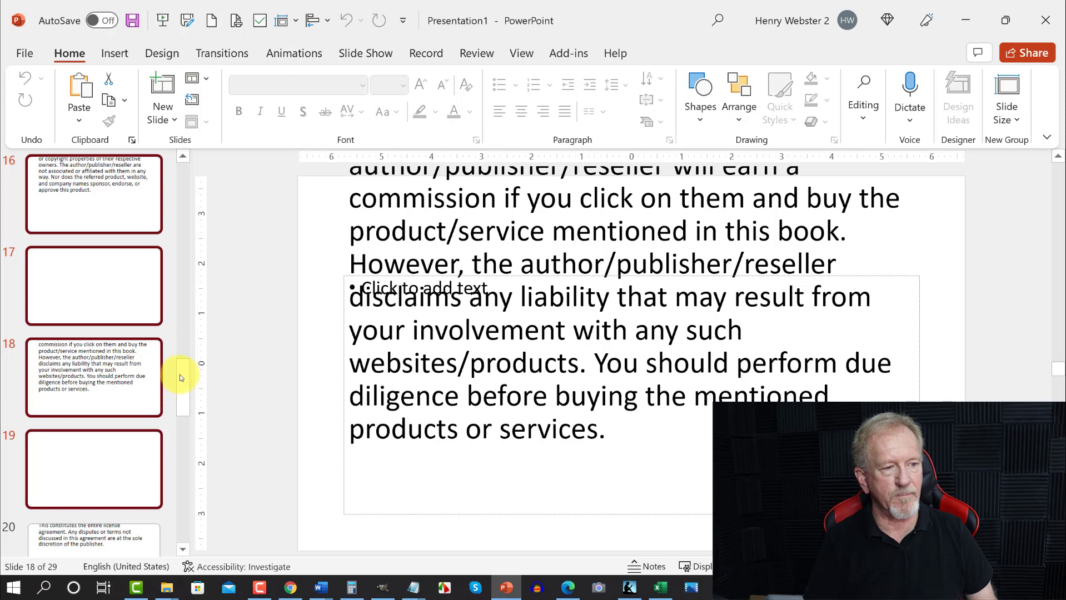
{"action": "key", "text": "shift+Down"}
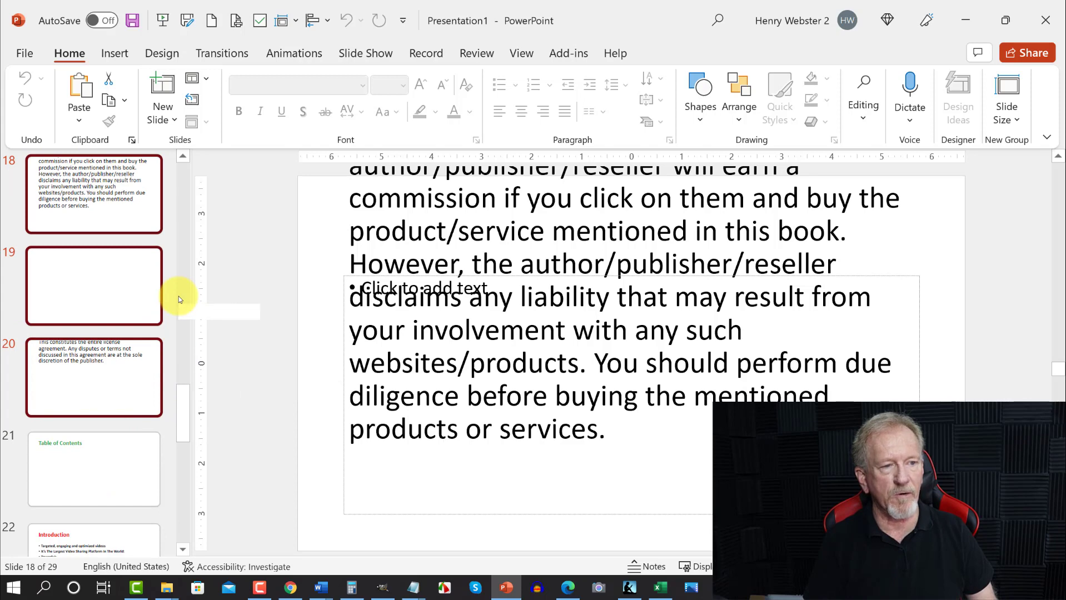
{"action": "key", "text": "shift+Down"}
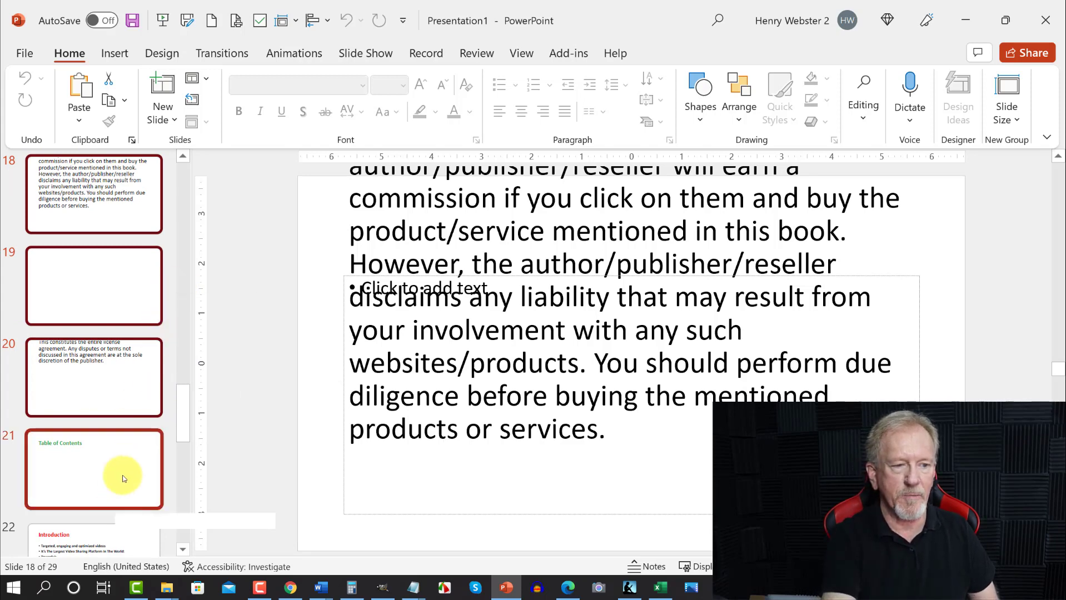
{"action": "scroll", "coordinate": [123, 470], "scroll_direction": "down", "scroll_amount": 3}
{"action": "scroll", "coordinate": [129, 204], "scroll_direction": "down", "scroll_amount": 1}
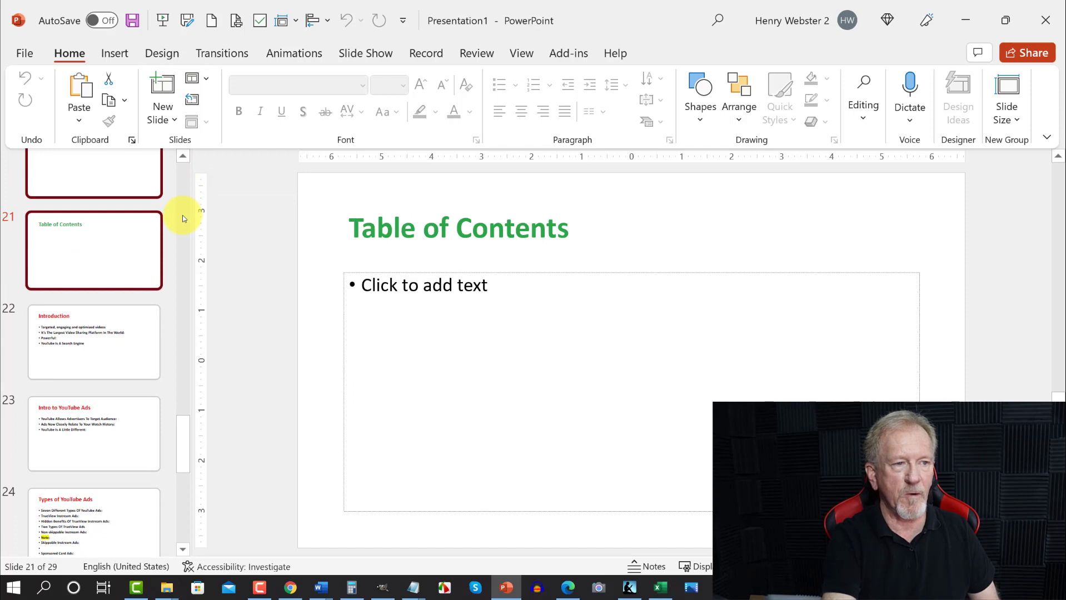
{"action": "key", "text": "Delete"}
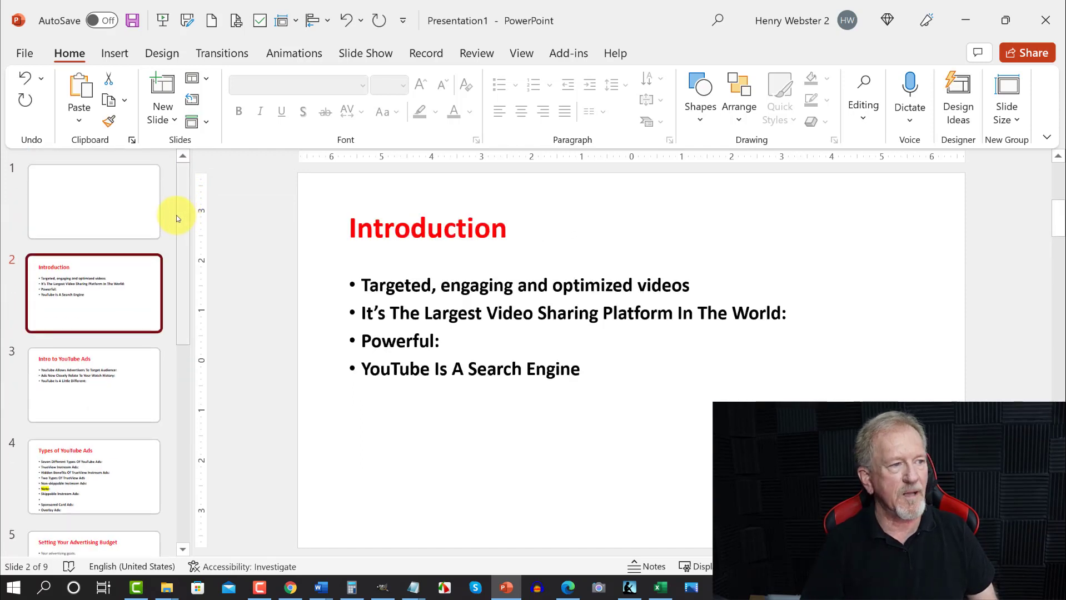
- Review slides 1–3, then bring up slide 4, Types of YouTube Ads
{"action": "left_click", "coordinate": [137, 185]}
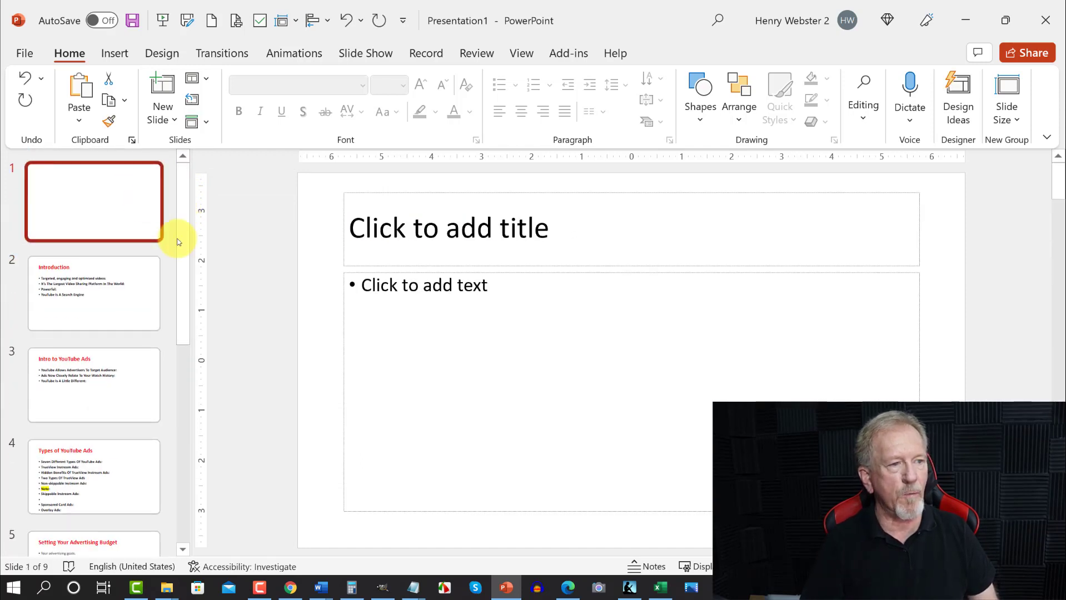
{"action": "left_click", "coordinate": [108, 299]}
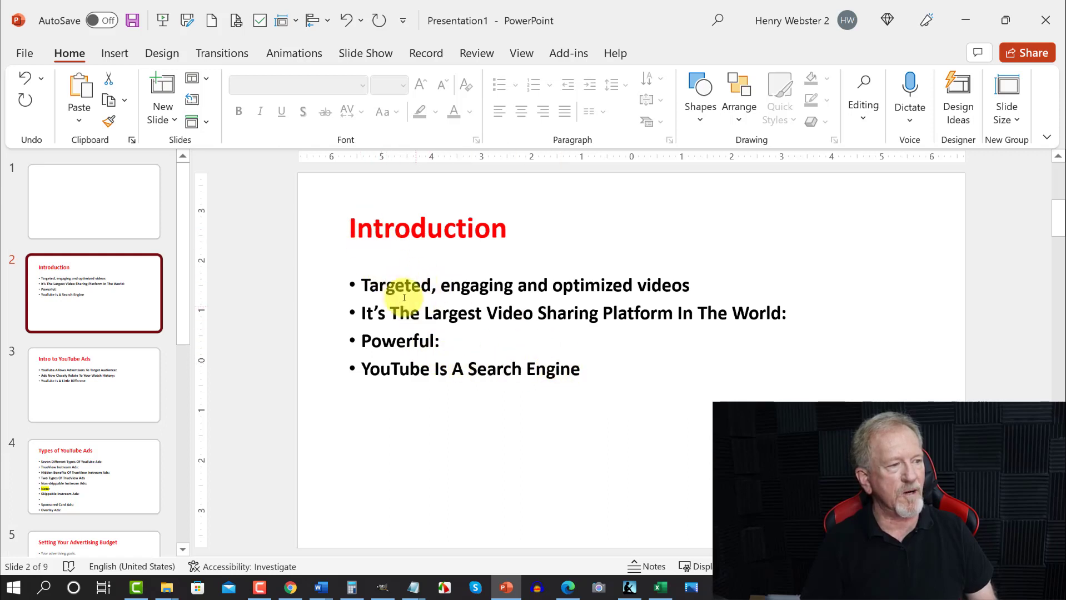
{"action": "left_click", "coordinate": [115, 383]}
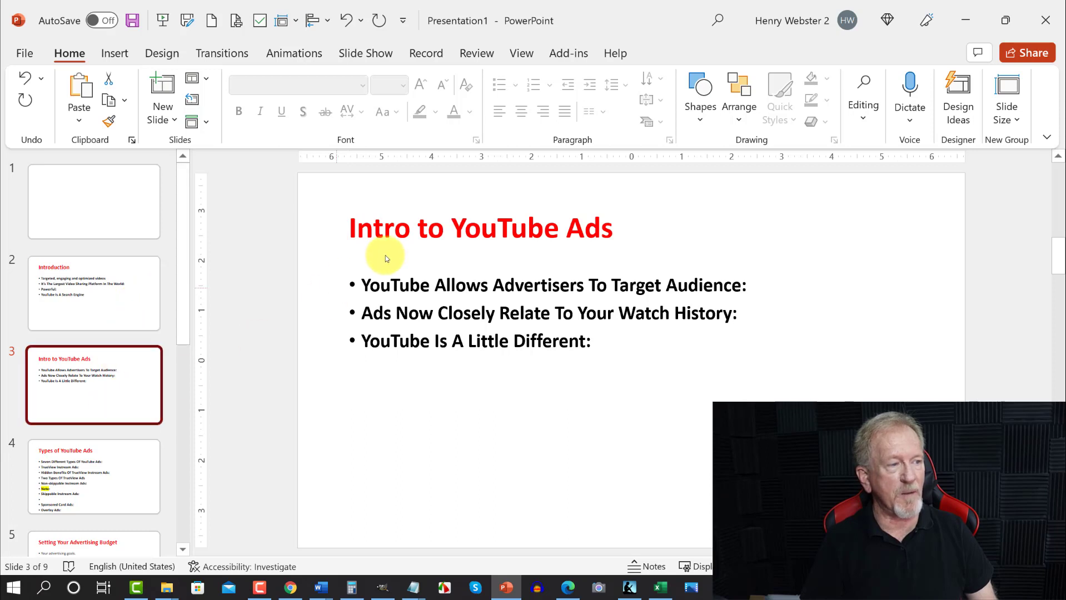
{"action": "left_click", "coordinate": [143, 476]}
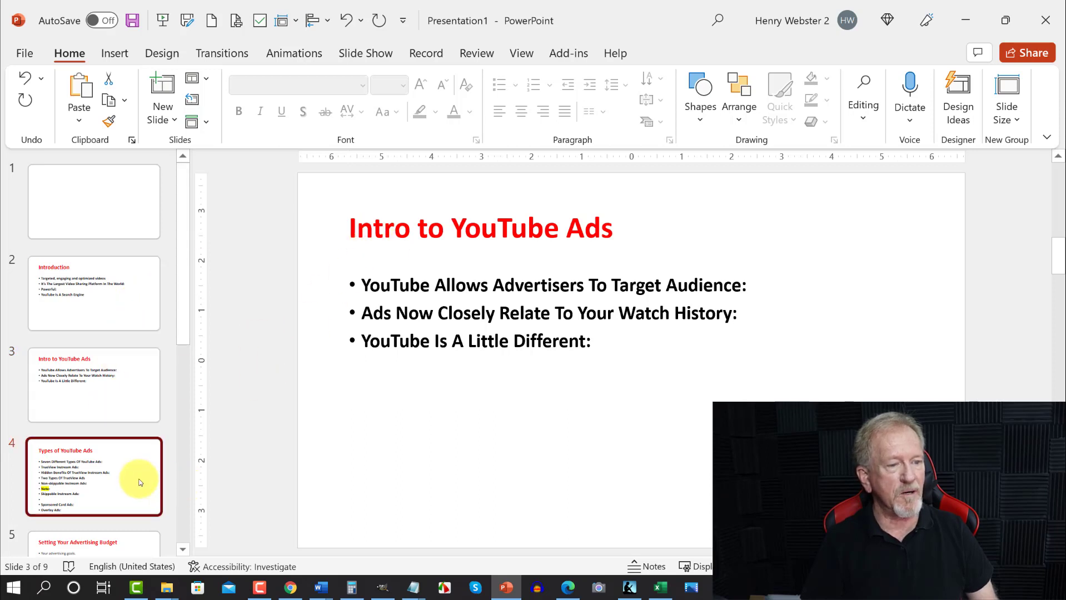
{"action": "scroll", "coordinate": [339, 239], "scroll_direction": "down", "scroll_amount": 2}
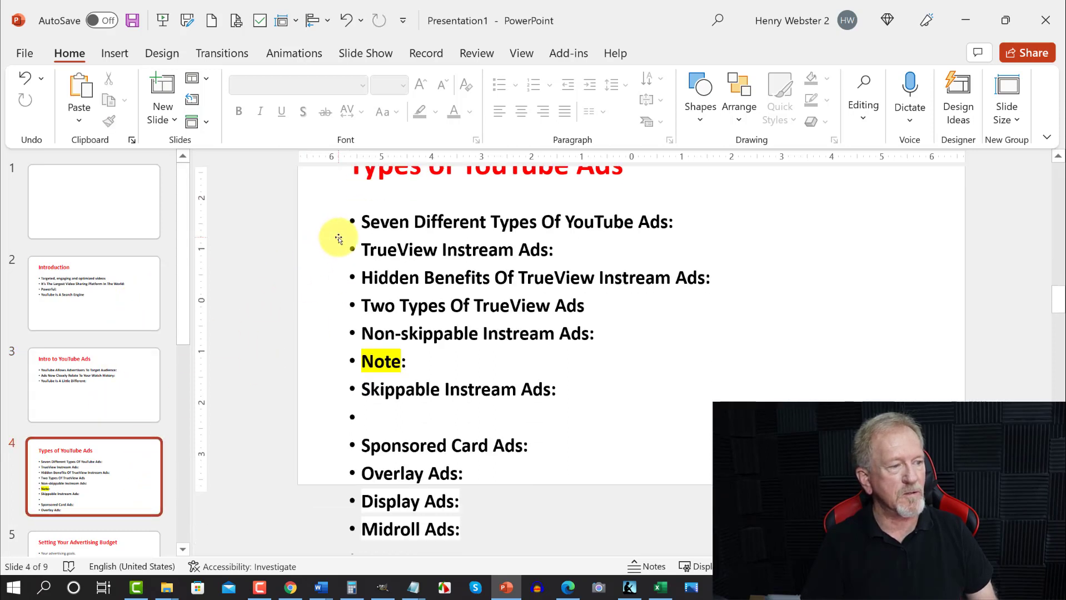
- Delete the empty bullet lines on the Types of YouTube Ads slide
{"action": "left_click", "coordinate": [377, 413]}
{"action": "key", "text": "BackSpace"}
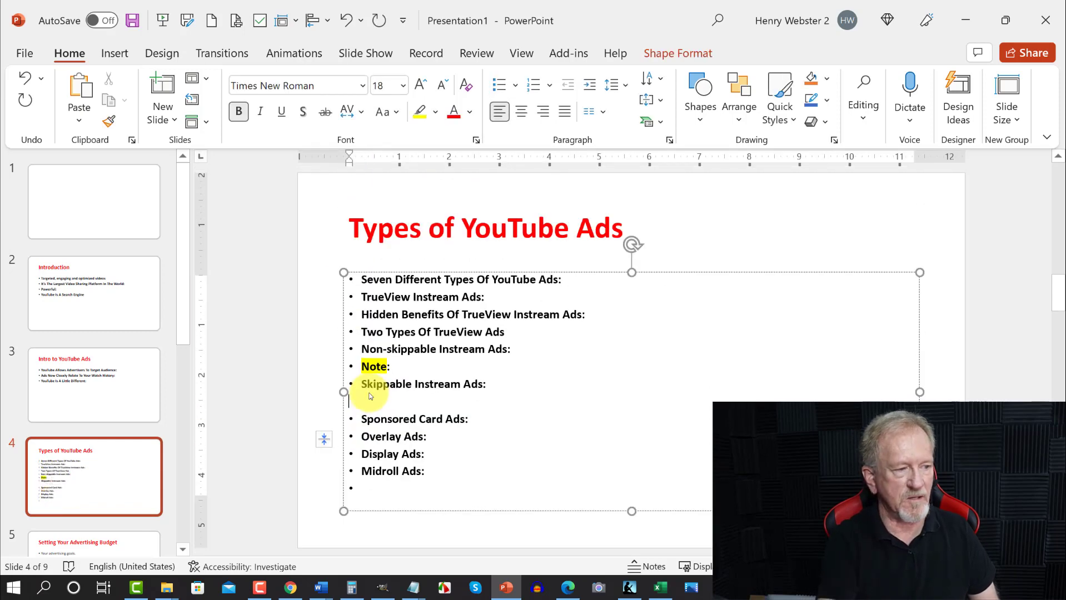
{"action": "key", "text": "BackSpace"}
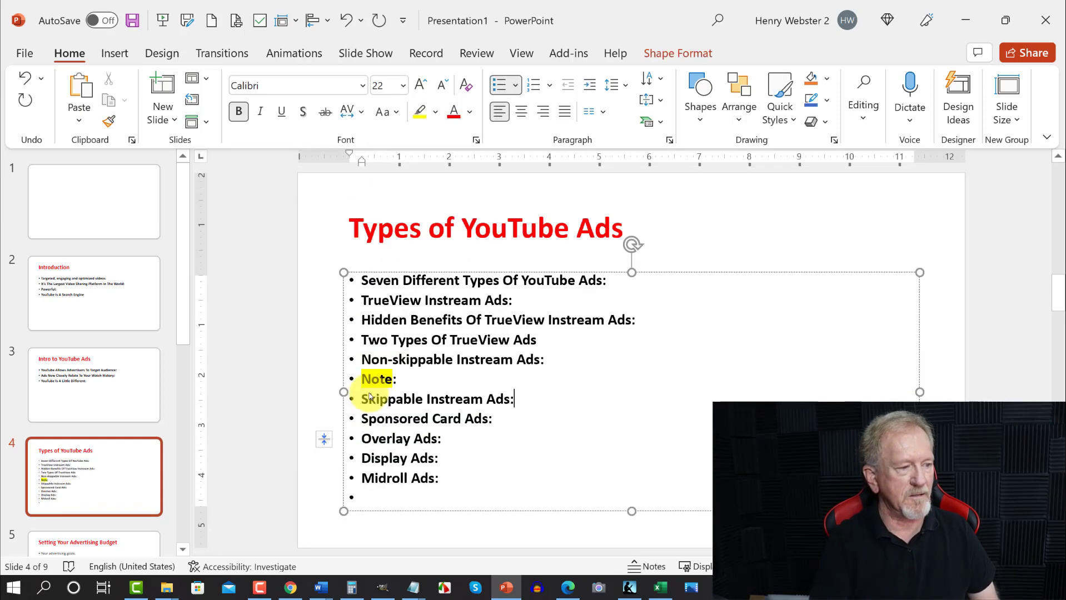
{"action": "left_click", "coordinate": [380, 494]}
{"action": "key", "text": "BackSpace"}
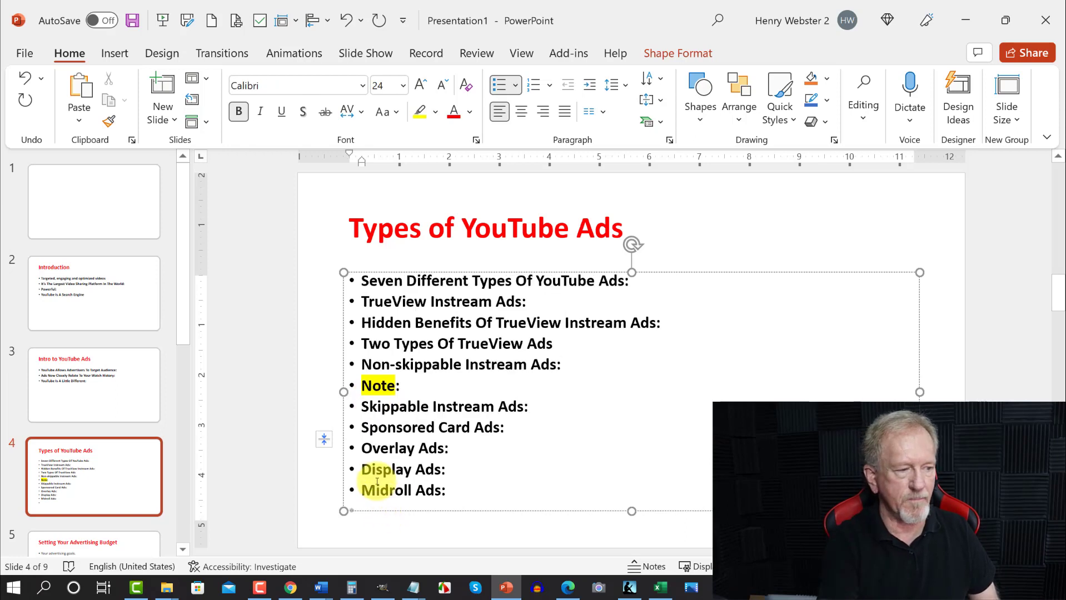
{"action": "scroll", "coordinate": [92, 352], "scroll_direction": "down", "scroll_amount": 4}
- Remove the blank bullet lines below 'Your daily budget.' and 'Tip:' on the Setting Your Advertising Budget slide
{"action": "left_click", "coordinate": [88, 341]}
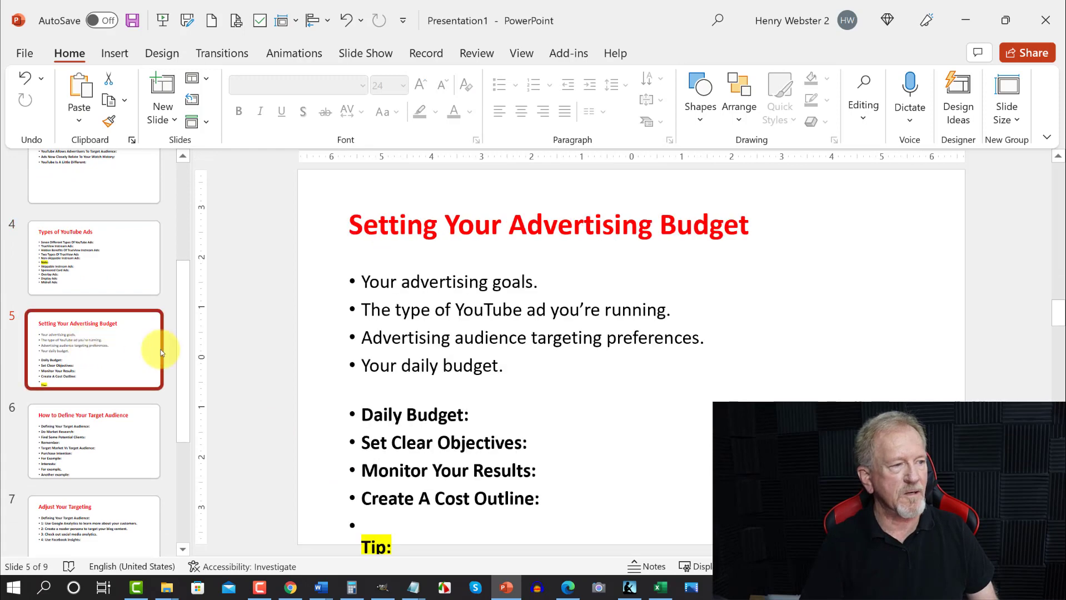
{"action": "left_click", "coordinate": [389, 389]}
{"action": "key", "text": "BackSpace"}
{"action": "key", "text": "BackSpace"}
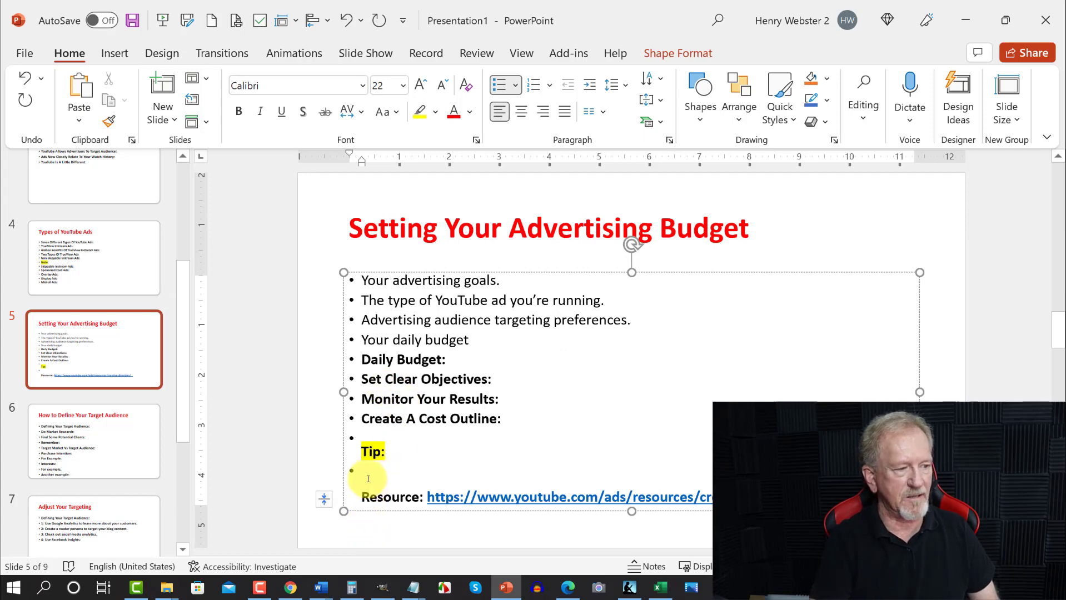
{"action": "key", "text": "BackSpace"}
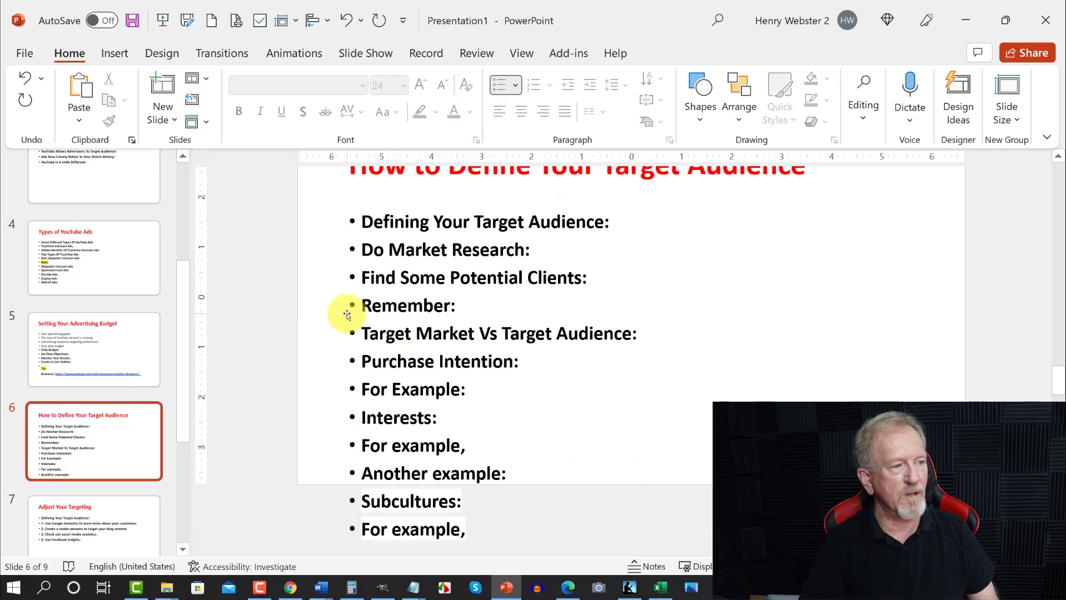
{"action": "scroll", "coordinate": [345, 323], "scroll_direction": "down", "scroll_amount": 5}
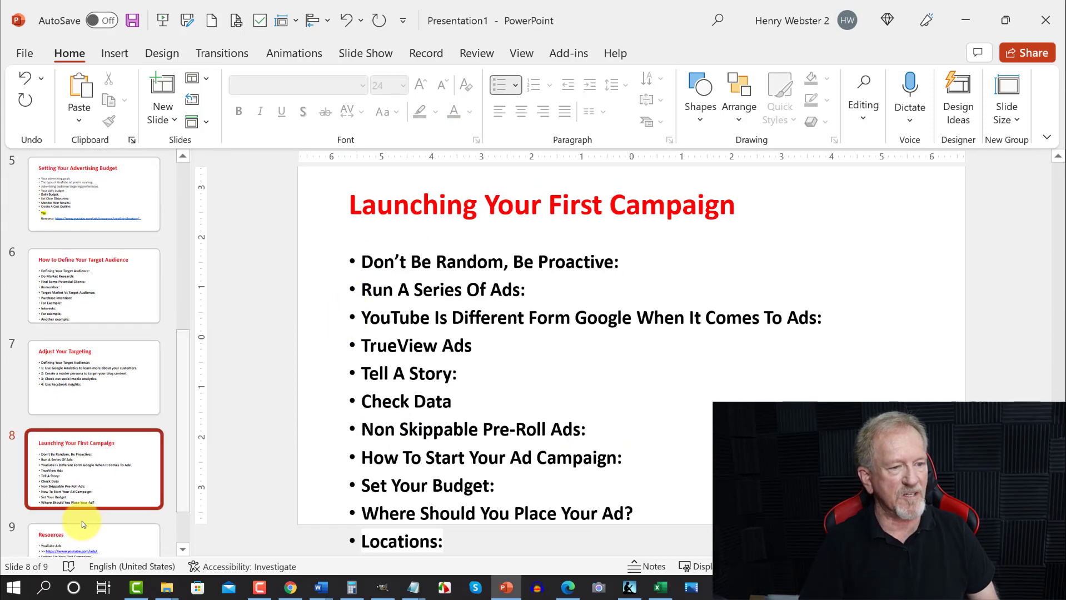
- Review the Launching Your First Campaign, Resources and Adjust Your Targeting slides, ending on How to Define Your Target Audience
{"action": "scroll", "coordinate": [196, 461], "scroll_direction": "down", "scroll_amount": 1}
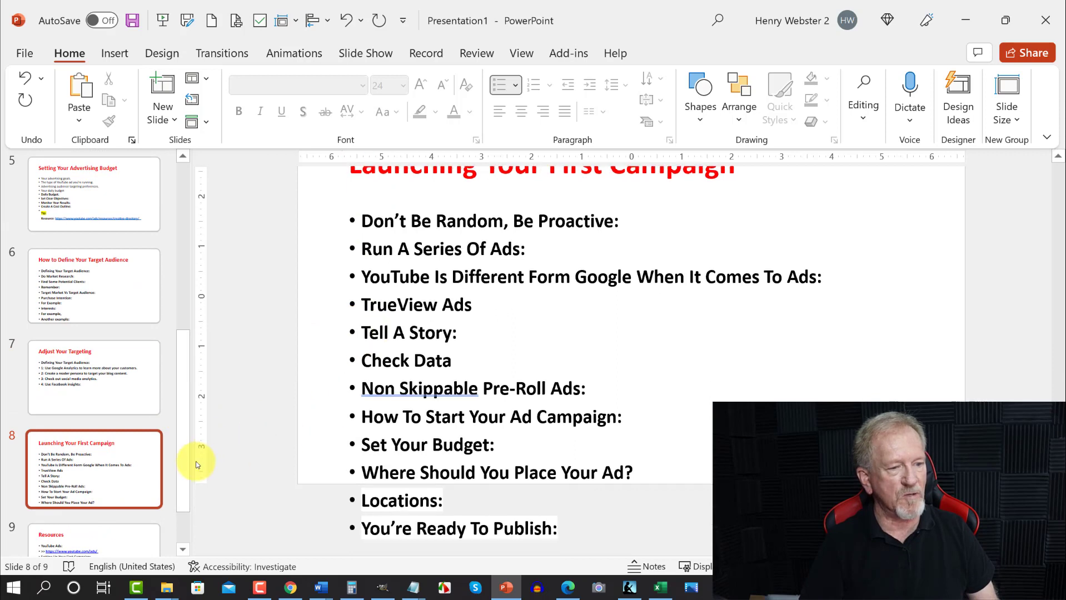
{"action": "scroll", "coordinate": [197, 457], "scroll_direction": "up", "scroll_amount": 1}
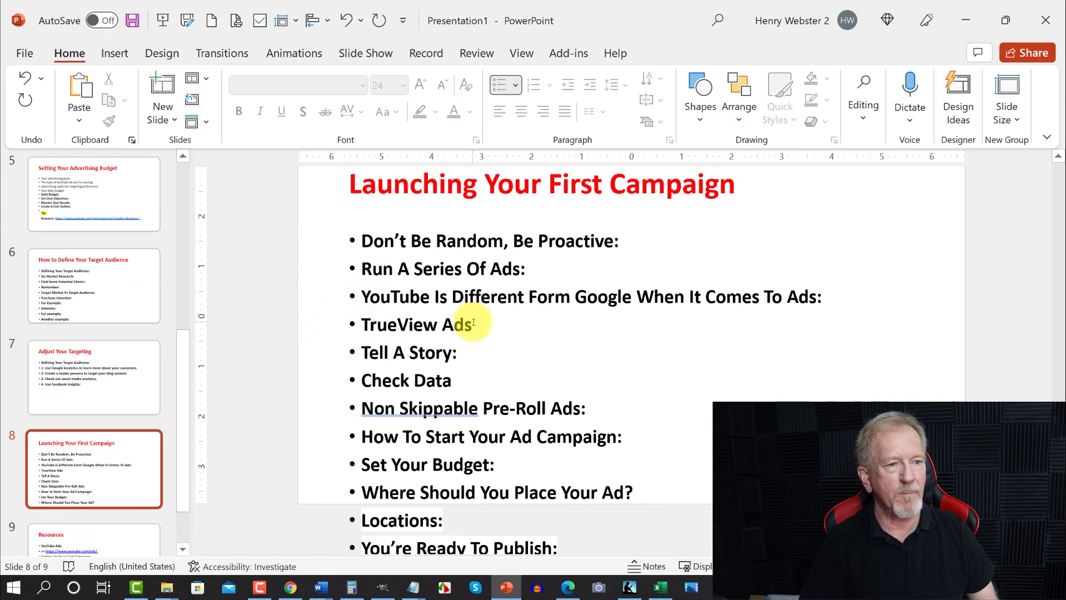
{"action": "left_click", "coordinate": [88, 464]}
{"action": "scroll", "coordinate": [88, 472], "scroll_direction": "down", "scroll_amount": 2}
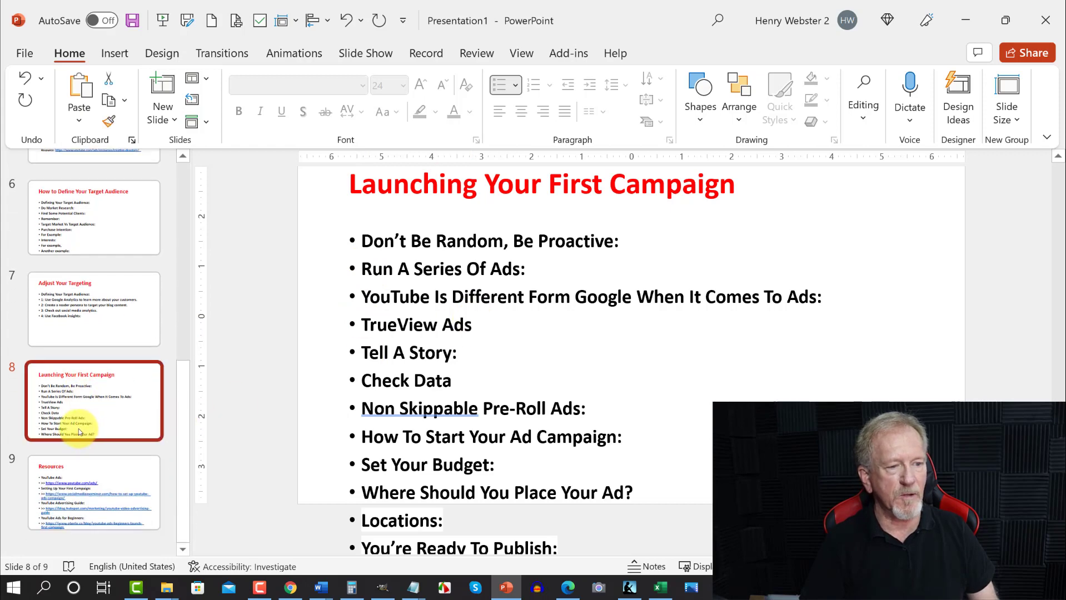
{"action": "left_click", "coordinate": [89, 493]}
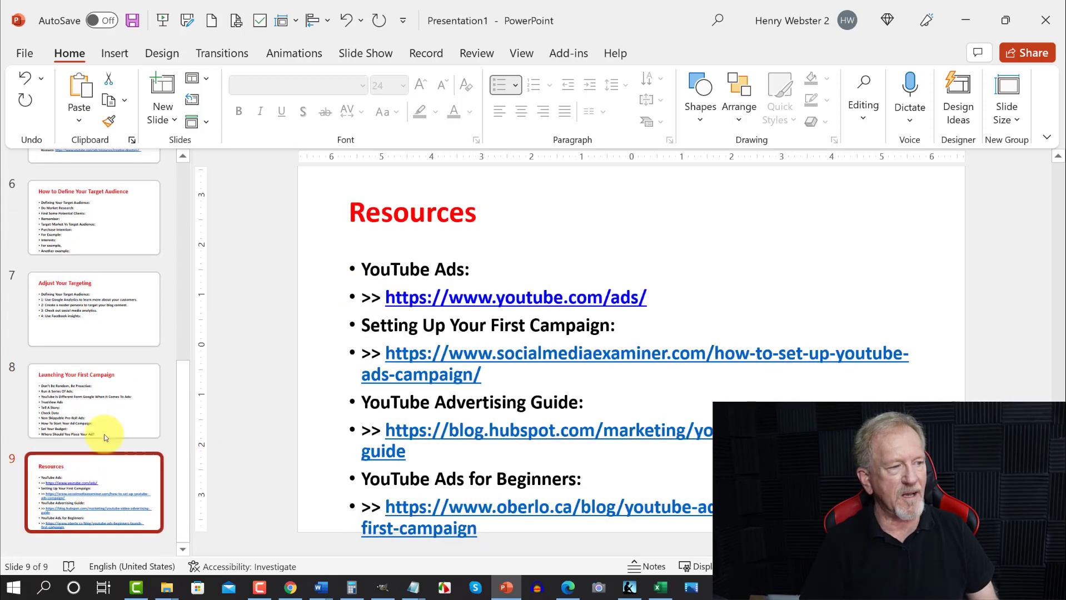
{"action": "left_click", "coordinate": [111, 401]}
{"action": "left_click", "coordinate": [103, 322]}
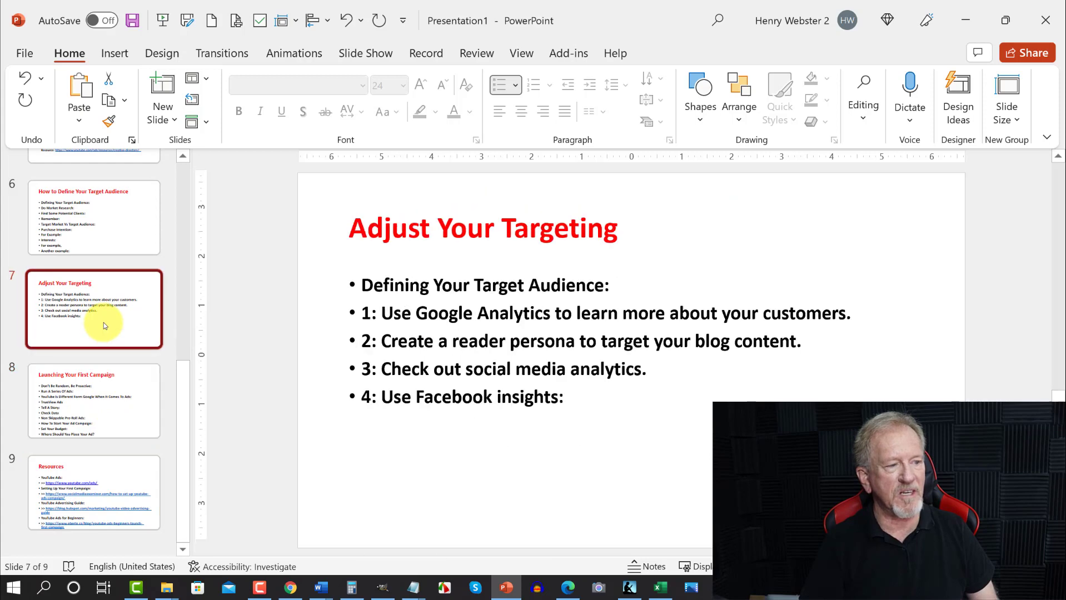
{"action": "left_click", "coordinate": [106, 228]}
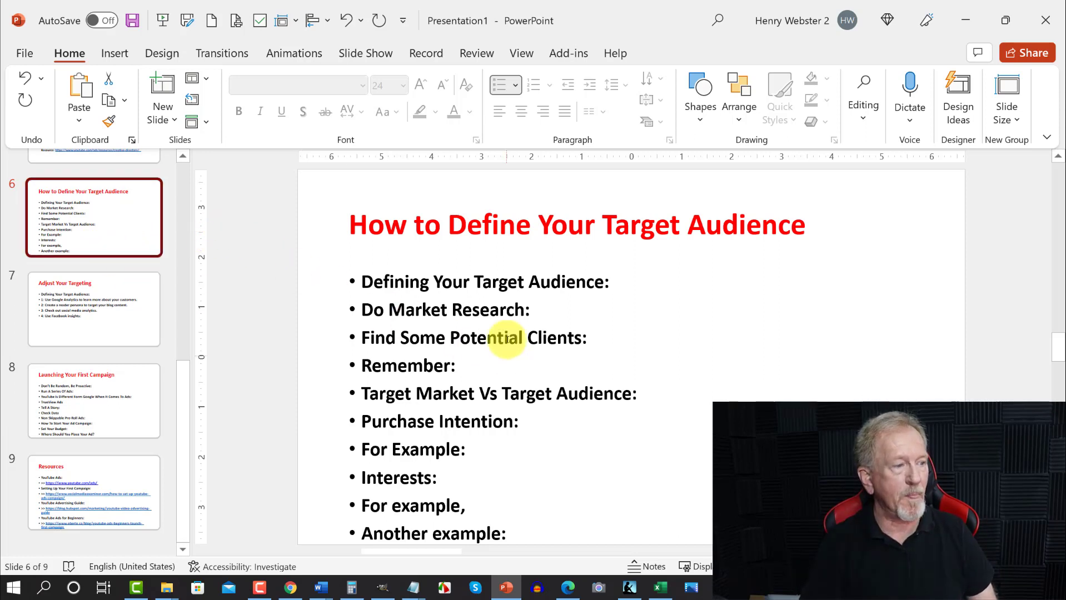
{"action": "scroll", "coordinate": [86, 230], "scroll_direction": "up", "scroll_amount": 3}
{"action": "scroll", "coordinate": [88, 236], "scroll_direction": "up", "scroll_amount": 4}
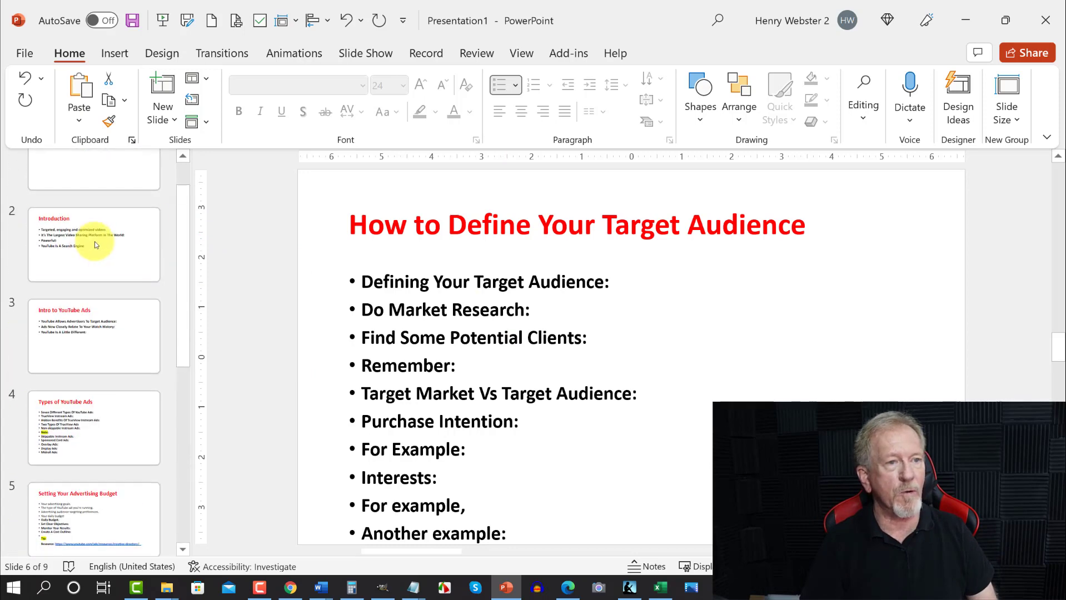
- Set the four Introduction slide points to 40 pt and remove their bullets
{"action": "left_click", "coordinate": [98, 297]}
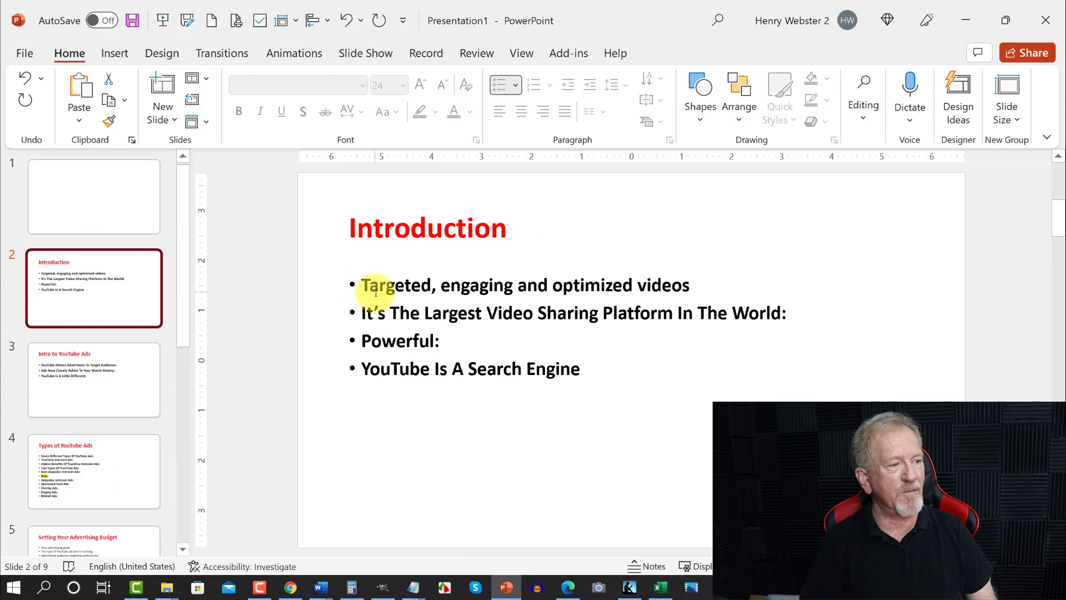
{"action": "left_click_drag", "start_coordinate": [365, 285], "coordinate": [580, 371]}
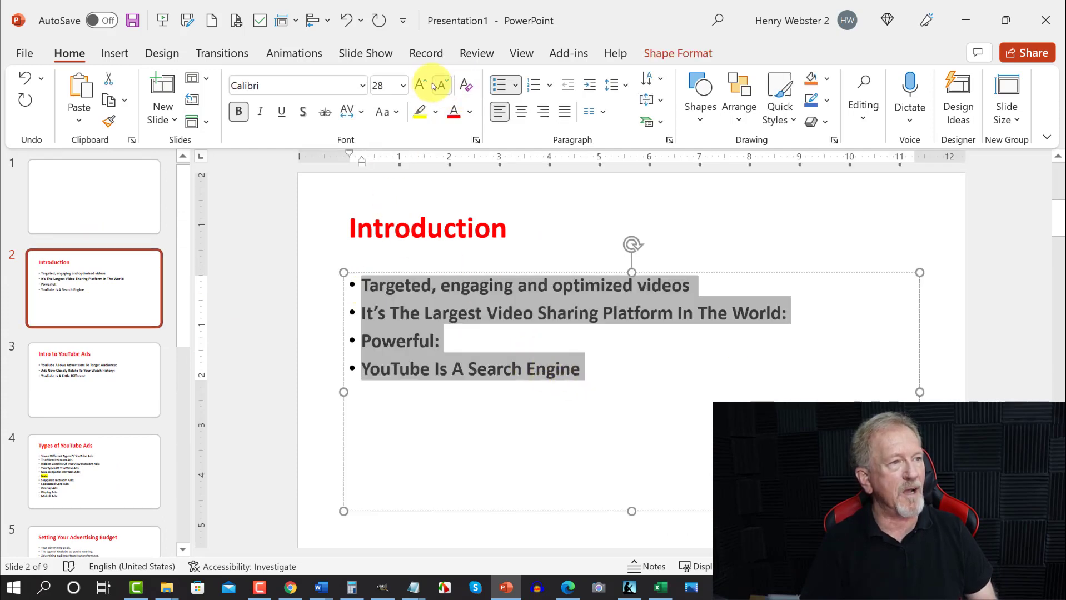
{"action": "left_click", "coordinate": [403, 89]}
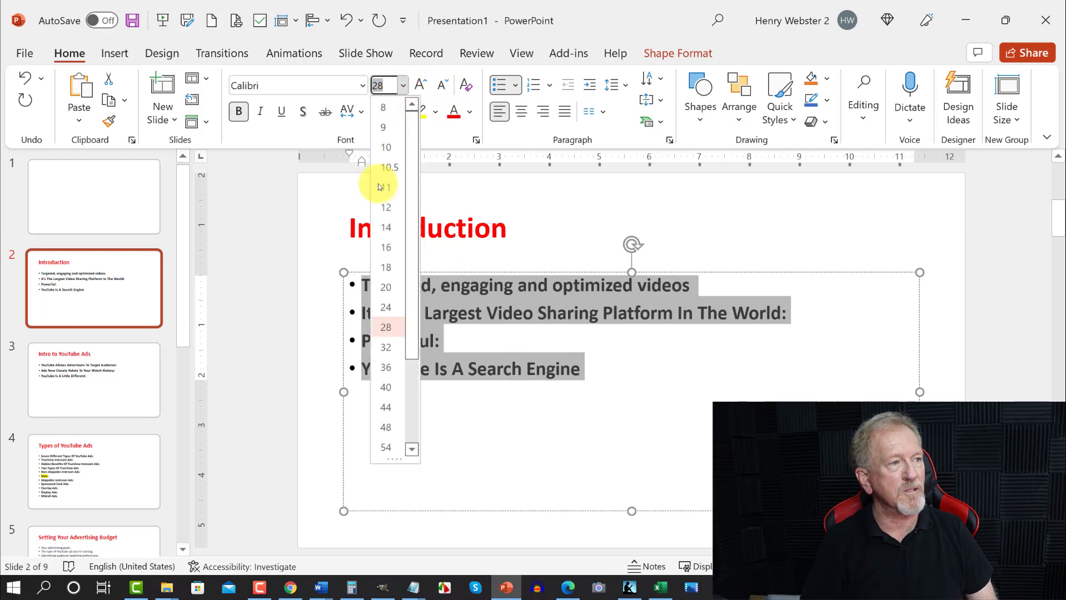
{"action": "left_click", "coordinate": [388, 387]}
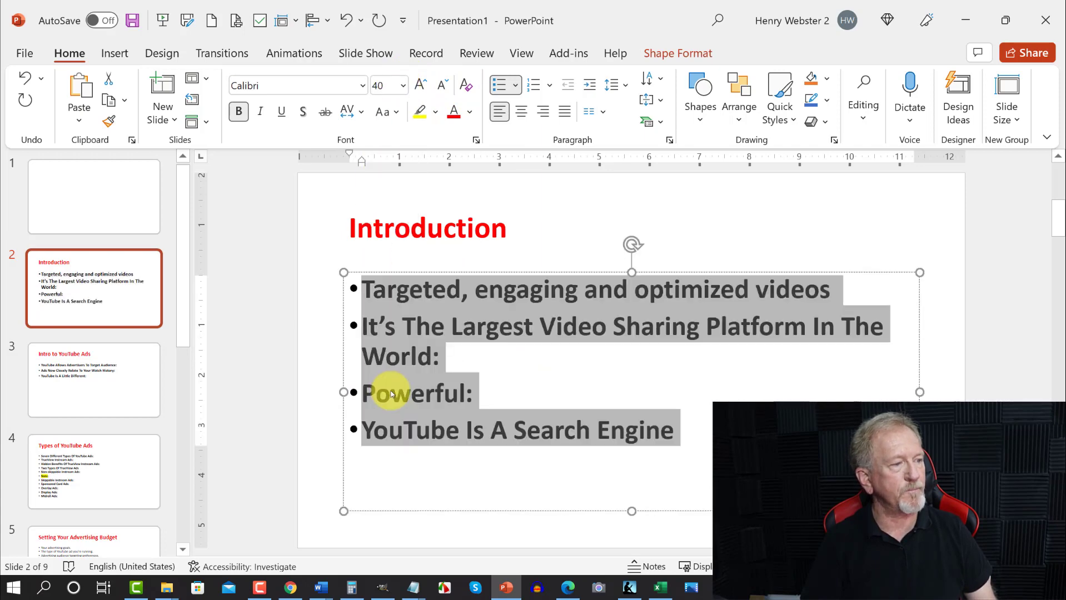
{"action": "left_click", "coordinate": [498, 87]}
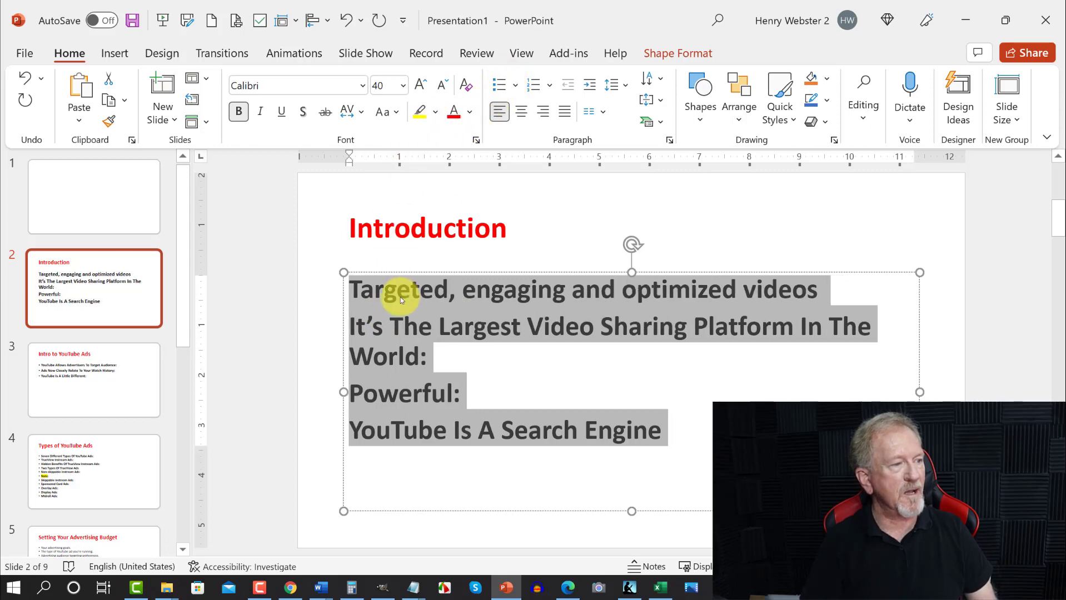
- Remove the bullets from the three Intro to YouTube Ads lines and set them to 40 pt
{"action": "left_click", "coordinate": [110, 378]}
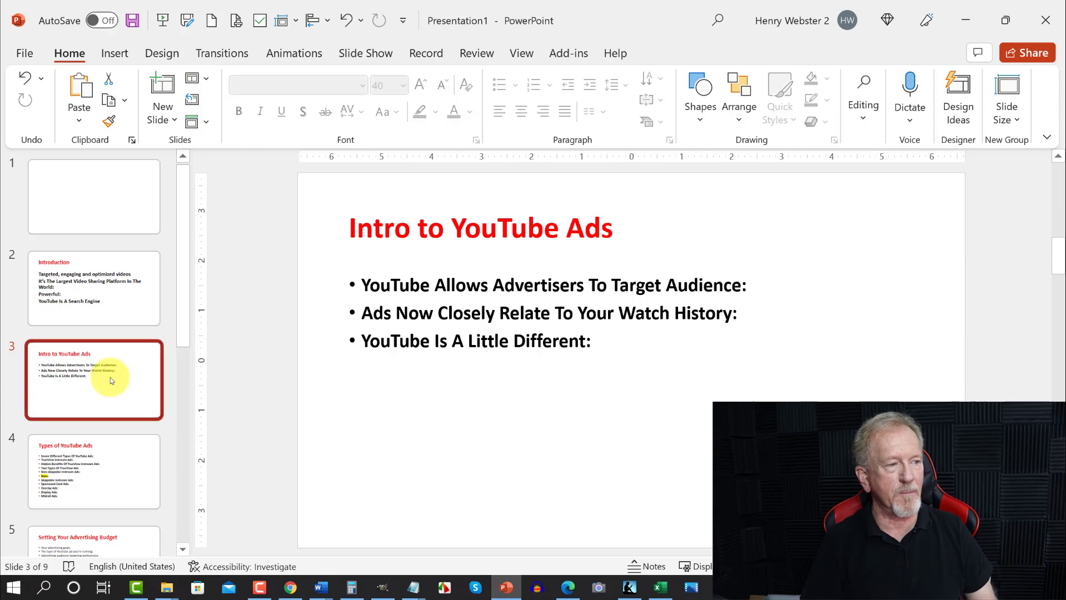
{"action": "left_click_drag", "start_coordinate": [362, 285], "coordinate": [598, 351]}
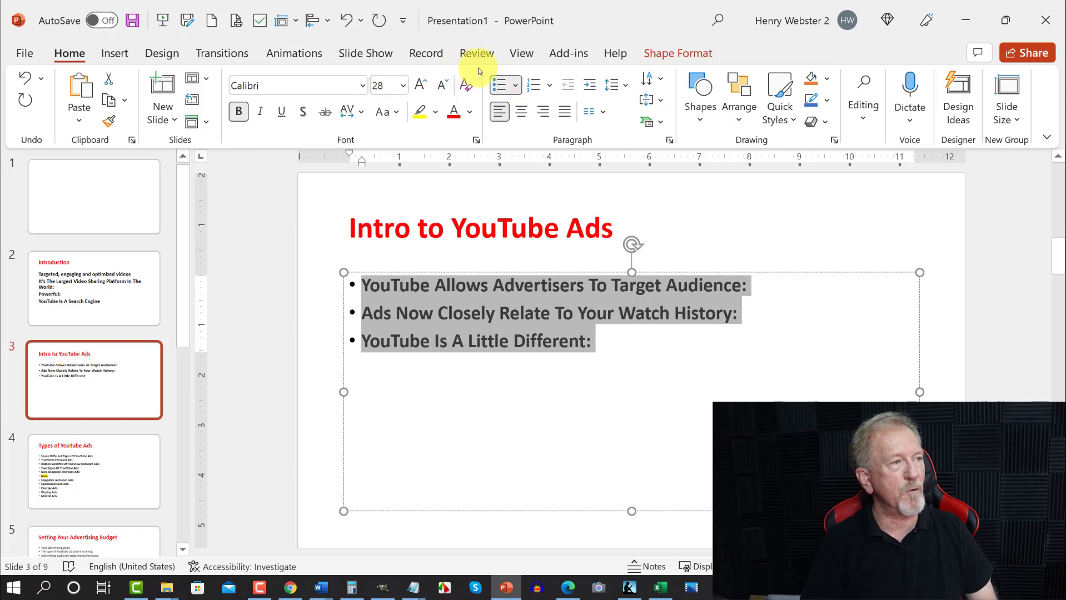
{"action": "left_click", "coordinate": [497, 85]}
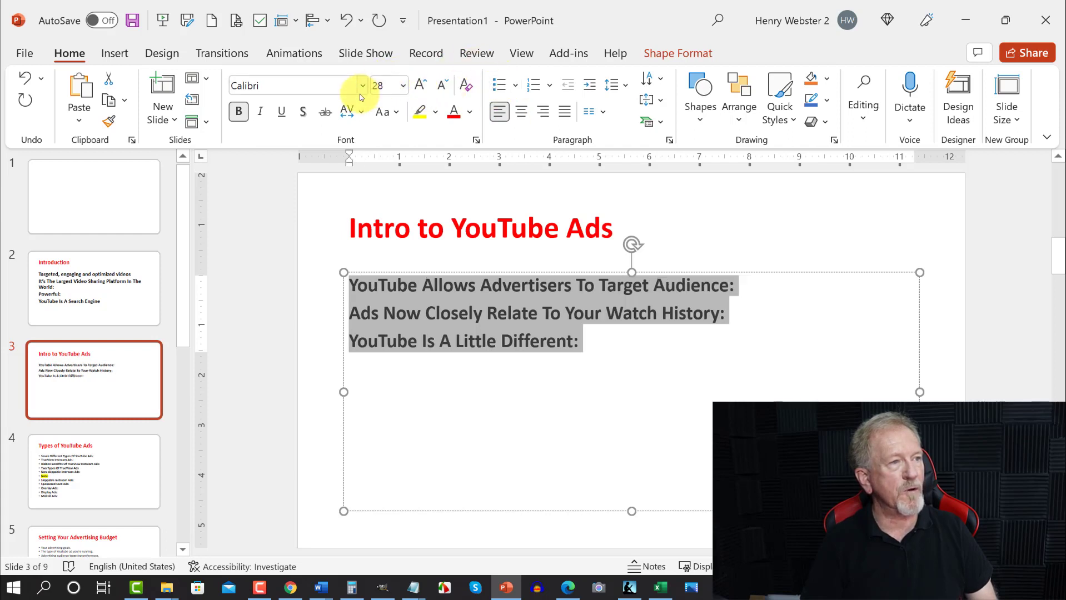
{"action": "left_click", "coordinate": [404, 87]}
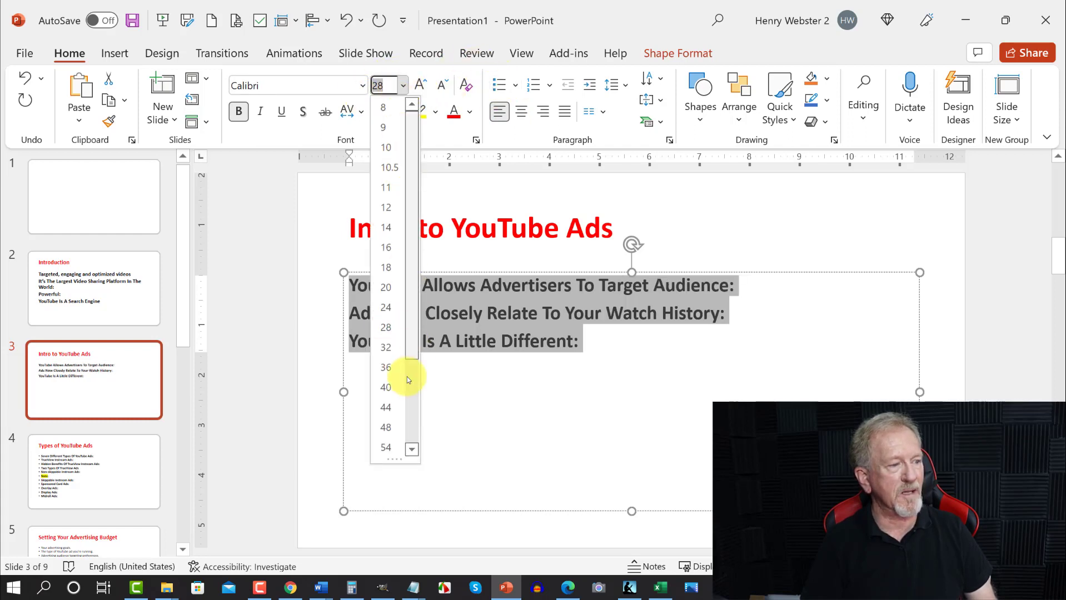
{"action": "left_click", "coordinate": [392, 392]}
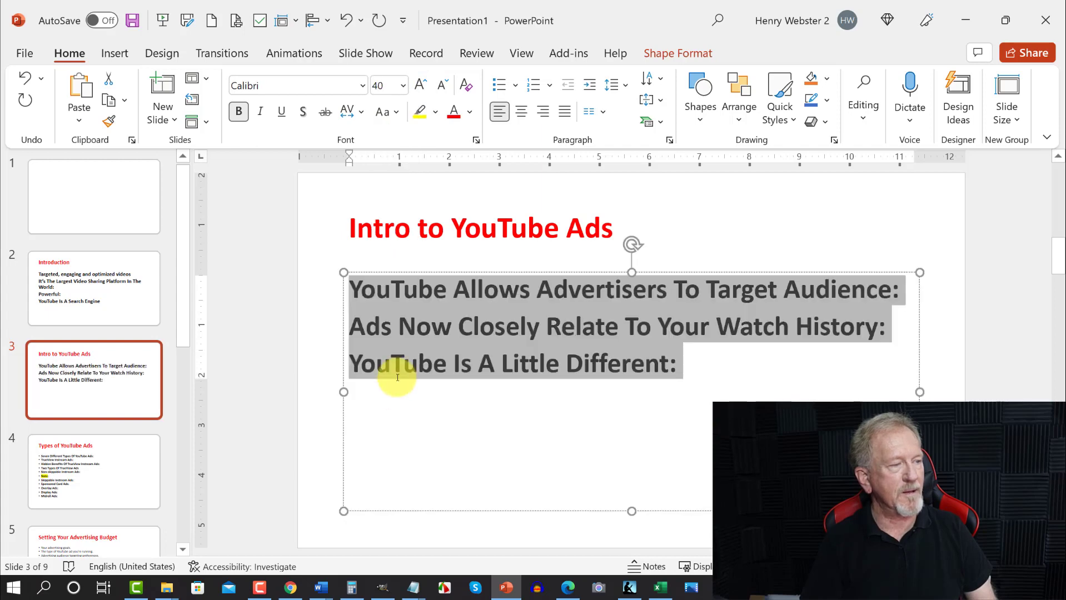
{"action": "left_click", "coordinate": [85, 486]}
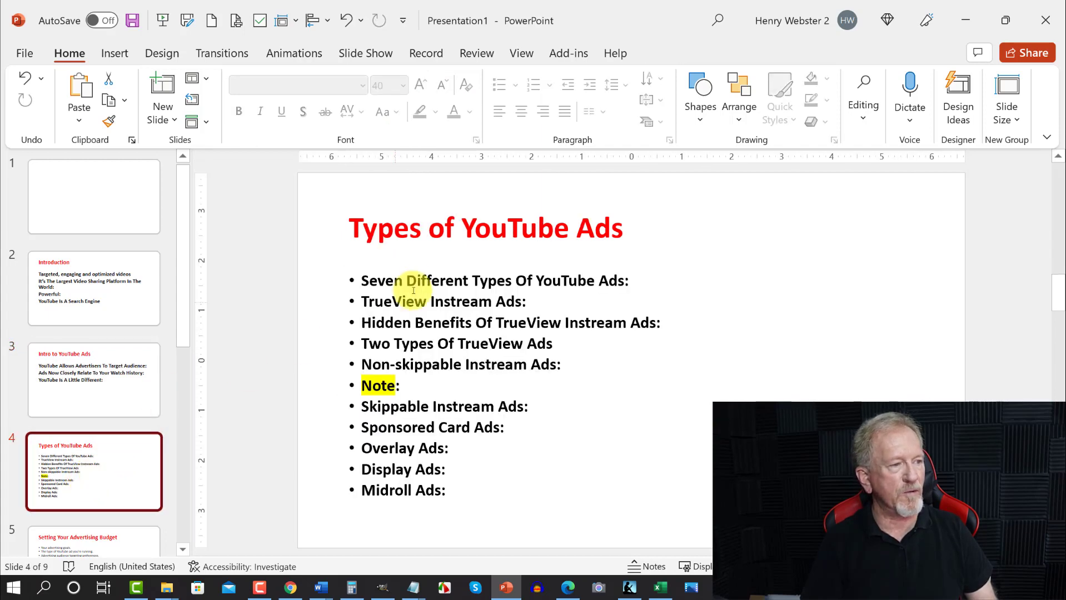
- Make two copies of the Types of YouTube Ads slide and trim the original to its first three bullets
{"action": "right_click", "coordinate": [79, 467]}
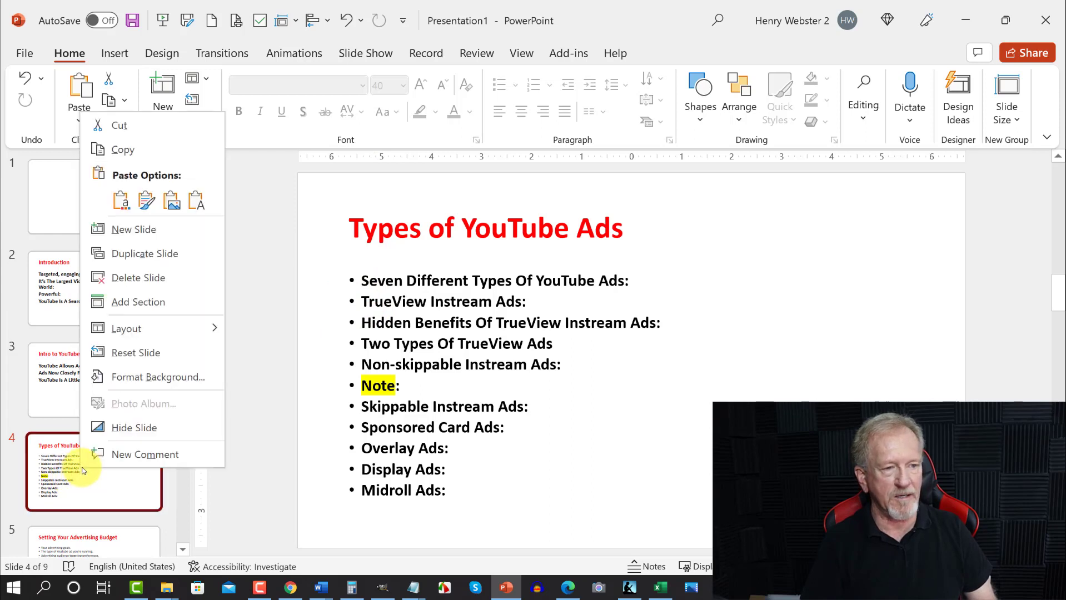
{"action": "left_click", "coordinate": [148, 253]}
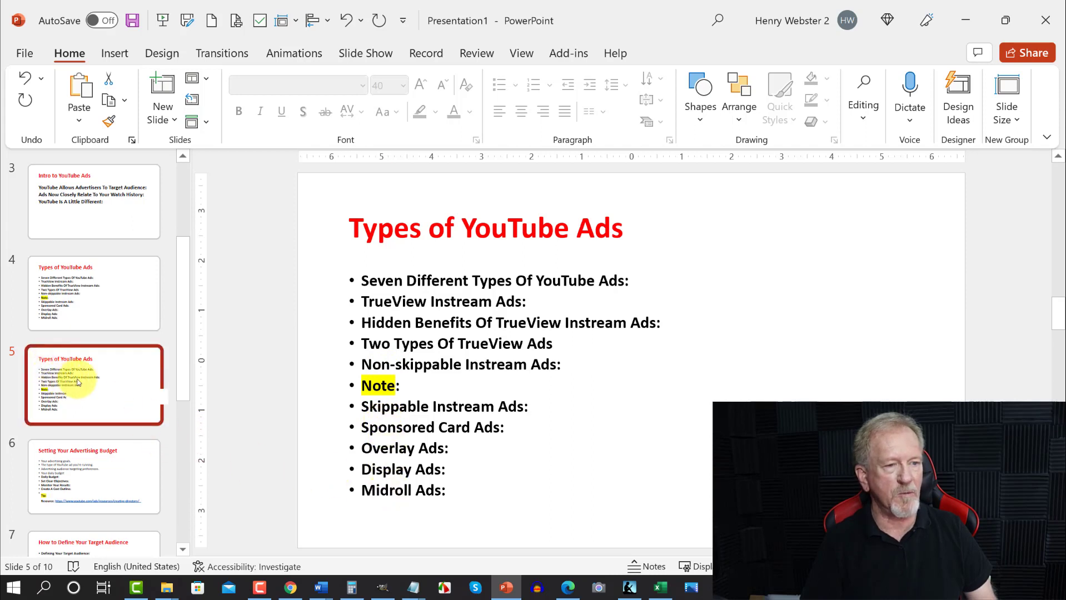
{"action": "right_click", "coordinate": [95, 364]}
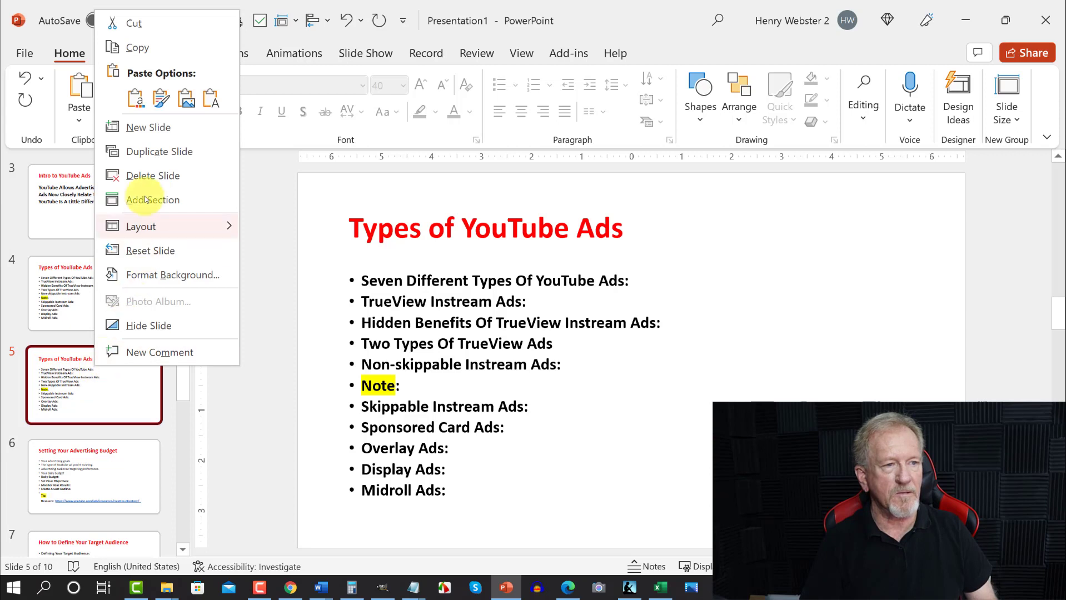
{"action": "left_click", "coordinate": [150, 151]}
{"action": "left_click", "coordinate": [117, 305]}
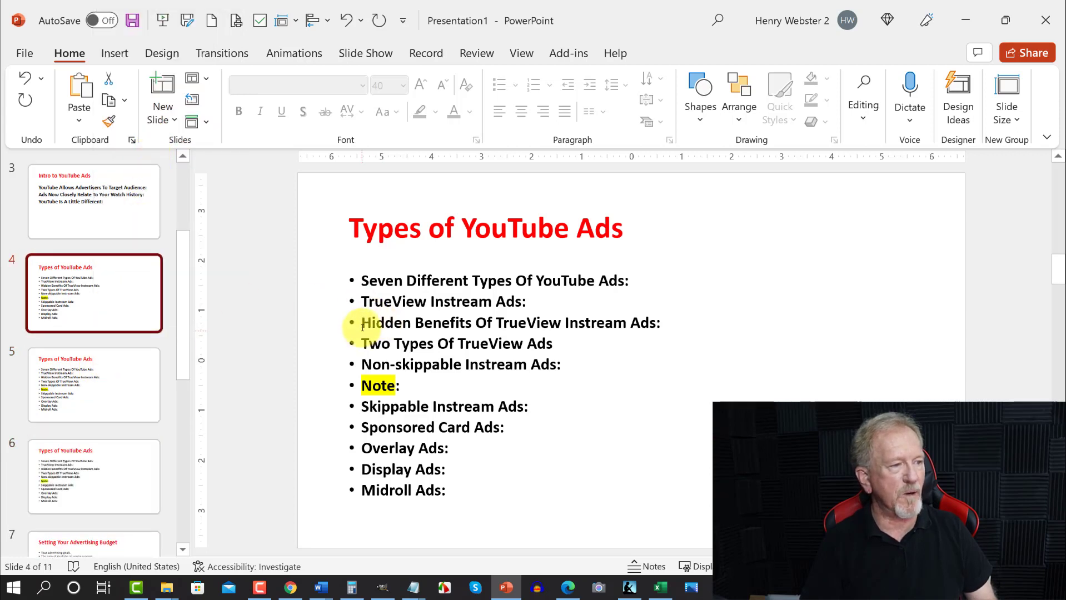
{"action": "left_click_drag", "start_coordinate": [361, 344], "coordinate": [481, 489]}
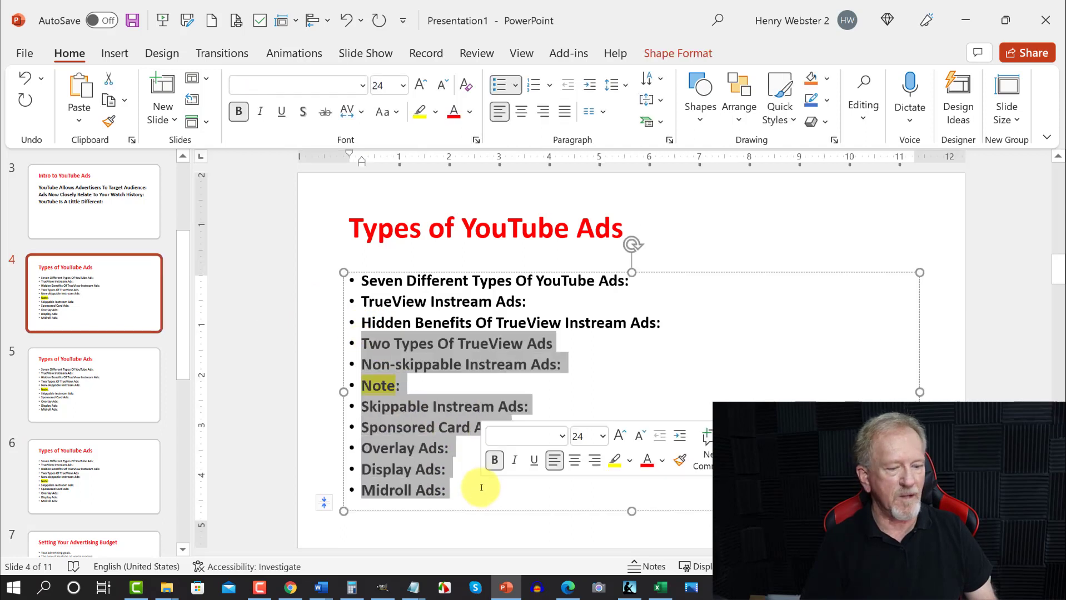
{"action": "key", "text": "Delete"}
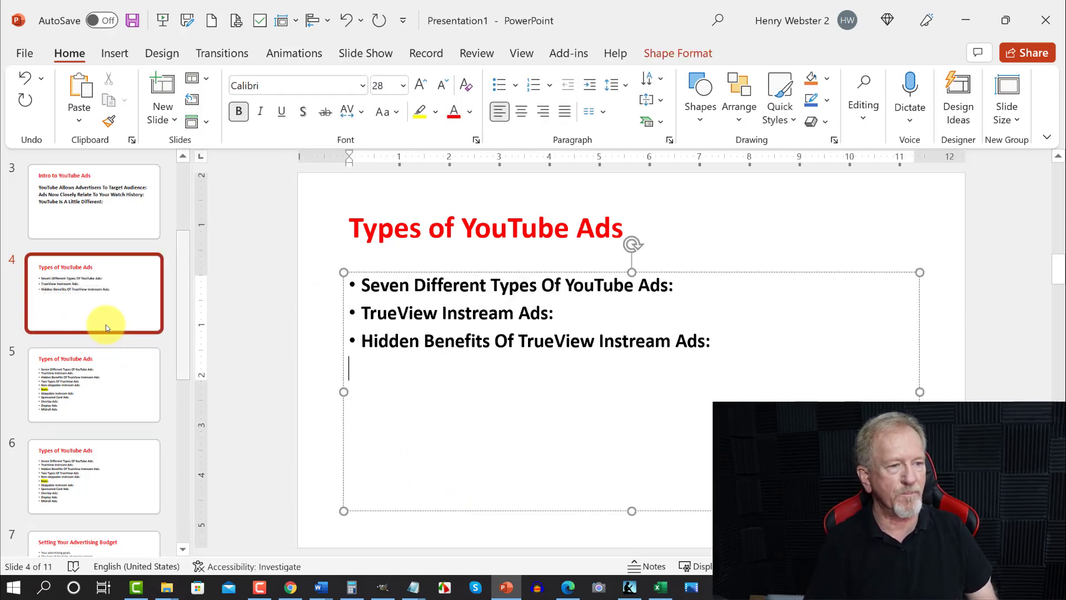
- On slide 5, delete the first three bullets and Note: through Midroll Ads:, keeping the middle two
{"action": "left_click", "coordinate": [77, 380]}
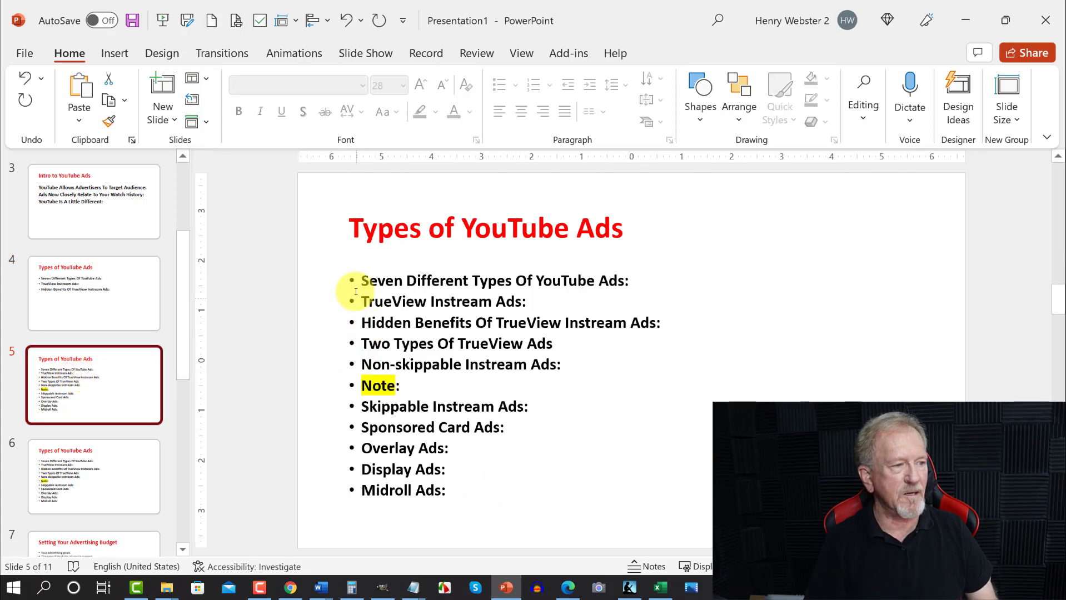
{"action": "left_click_drag", "start_coordinate": [361, 279], "coordinate": [648, 321]}
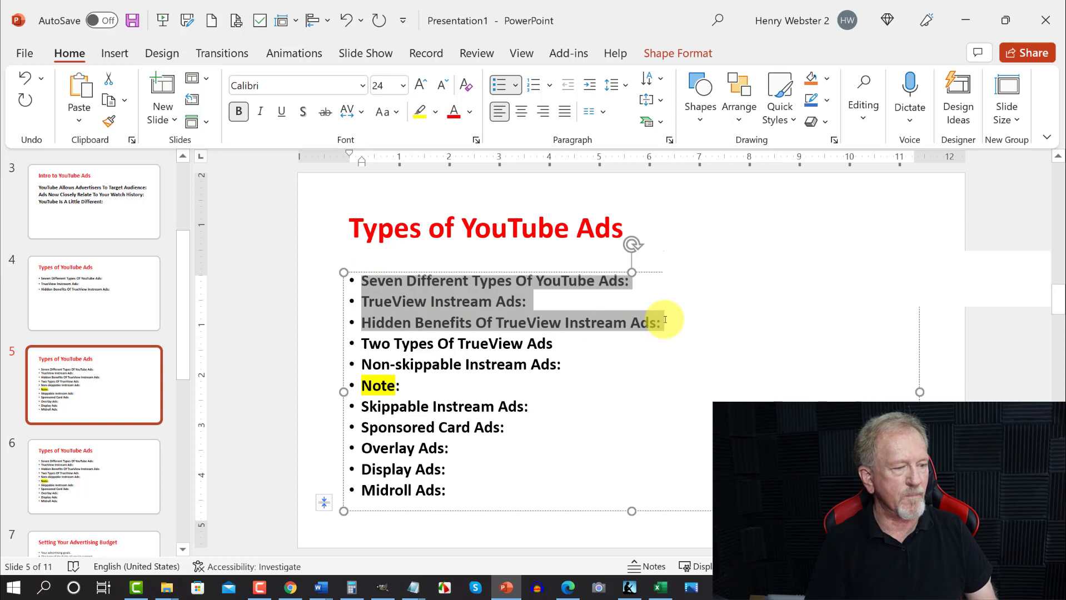
{"action": "key", "text": "Delete"}
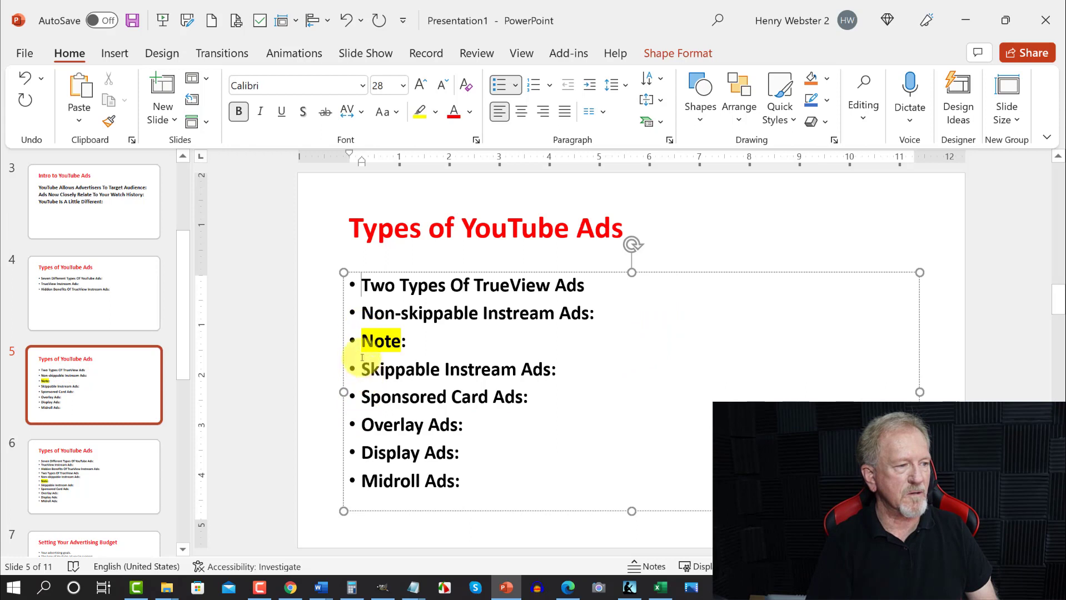
{"action": "left_click_drag", "start_coordinate": [361, 340], "coordinate": [509, 476]}
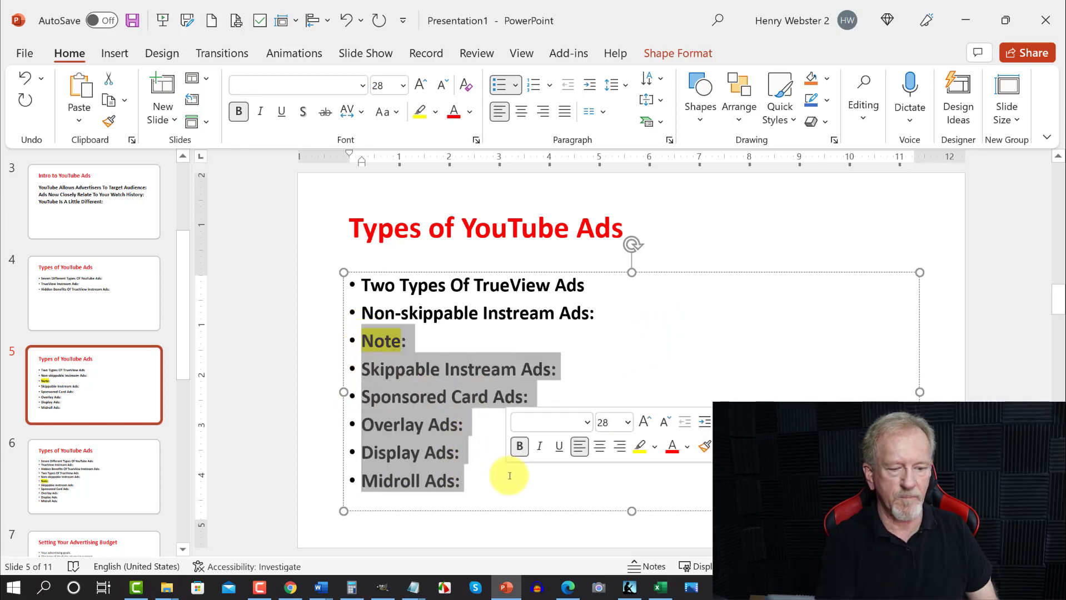
{"action": "key", "text": "Delete"}
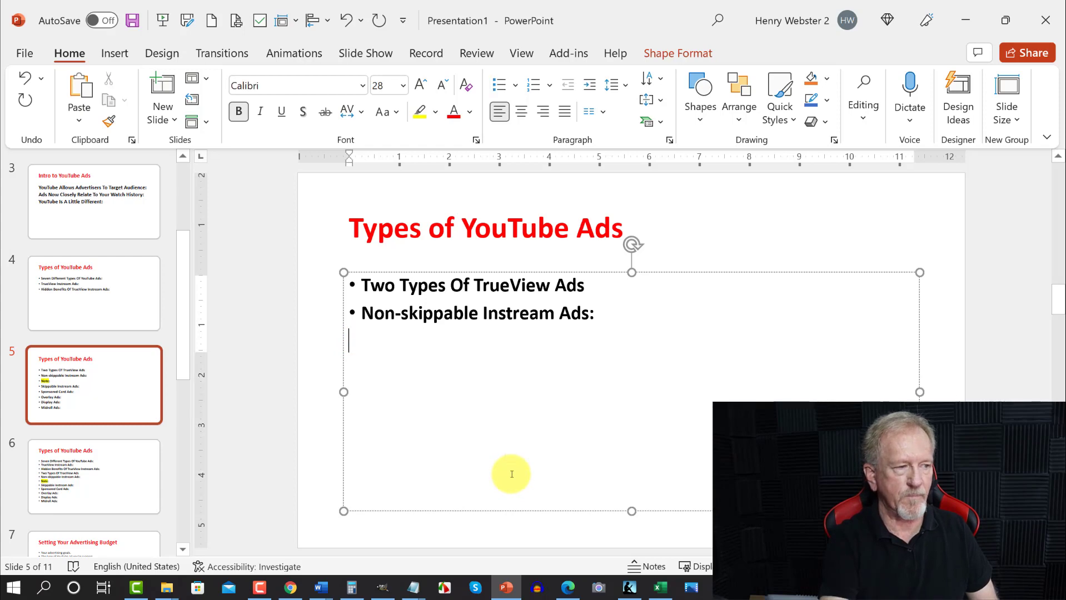
- On slide 6, delete the first five bullets, leaving Note: through Midroll Ads:
{"action": "left_click", "coordinate": [105, 460]}
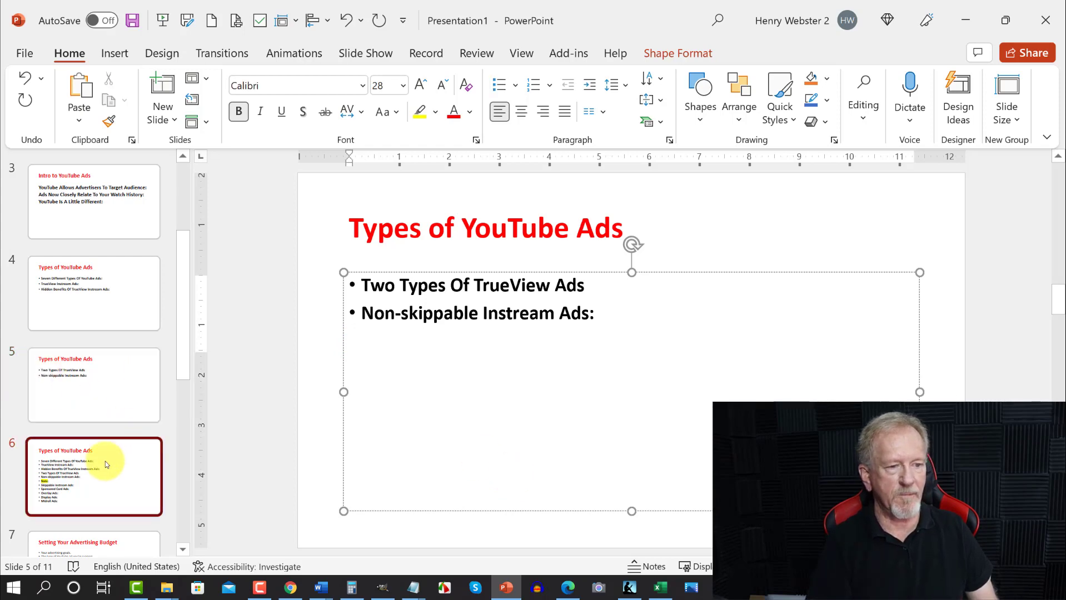
{"action": "left_click_drag", "start_coordinate": [361, 281], "coordinate": [565, 361]}
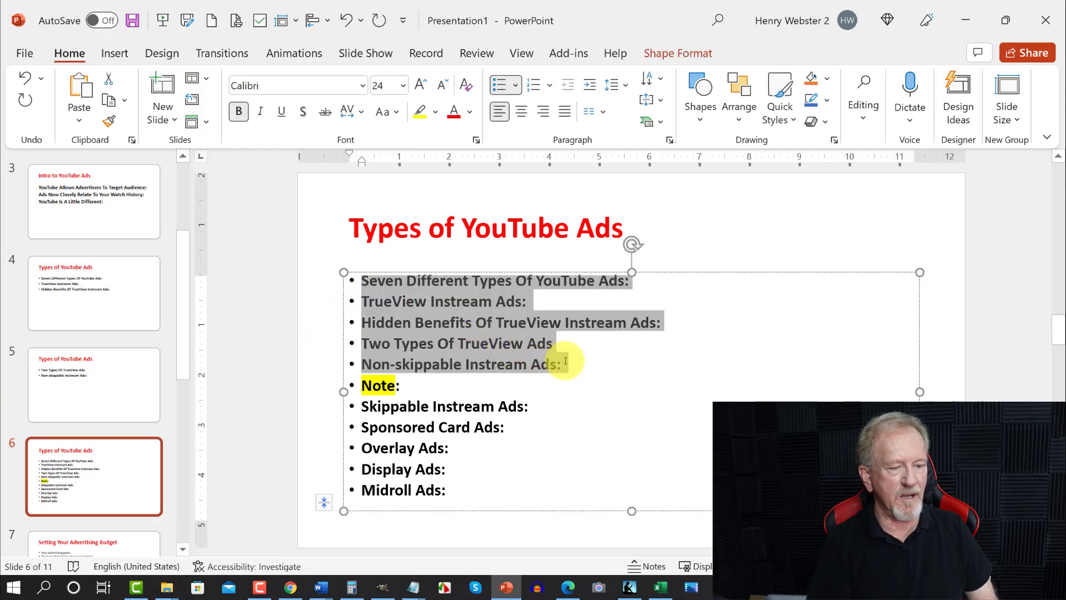
{"action": "key", "text": "Delete"}
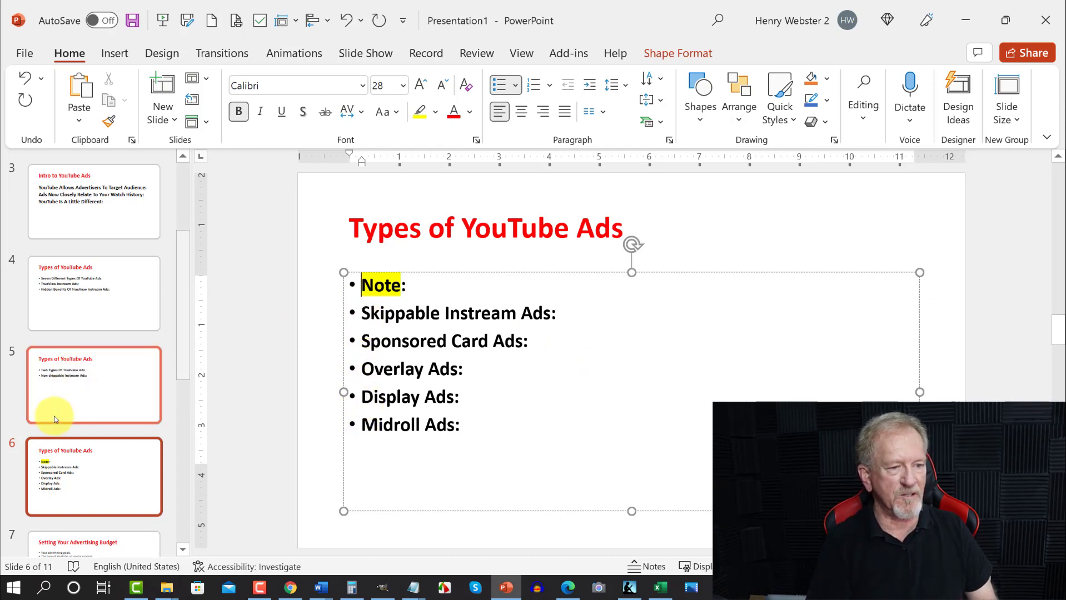
{"action": "scroll", "coordinate": [77, 386], "scroll_direction": "down", "scroll_amount": 2}
{"action": "left_click", "coordinate": [77, 386]}
{"action": "scroll", "coordinate": [77, 386], "scroll_direction": "down", "scroll_amount": 1}
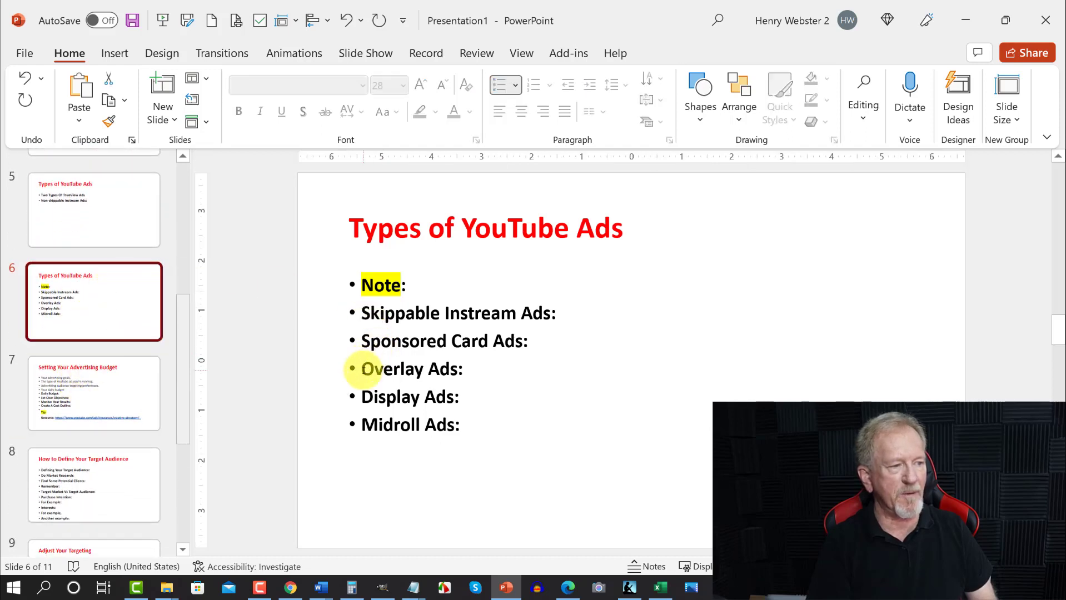
- Duplicate slide 6 and delete its Overlay, Display and Midroll Ads lines
{"action": "right_click", "coordinate": [55, 311]}
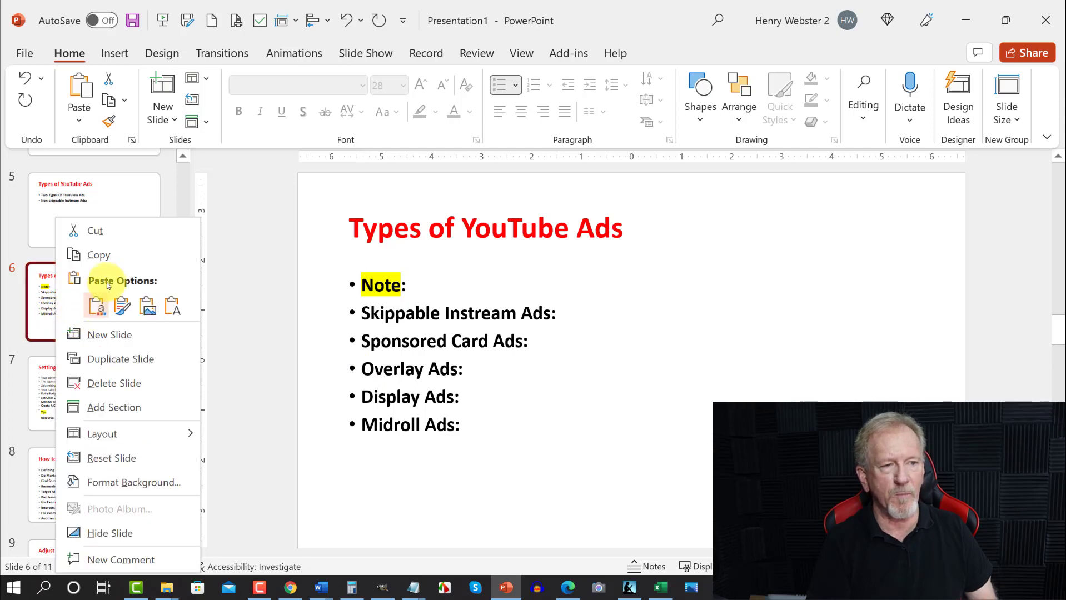
{"action": "left_click", "coordinate": [111, 359]}
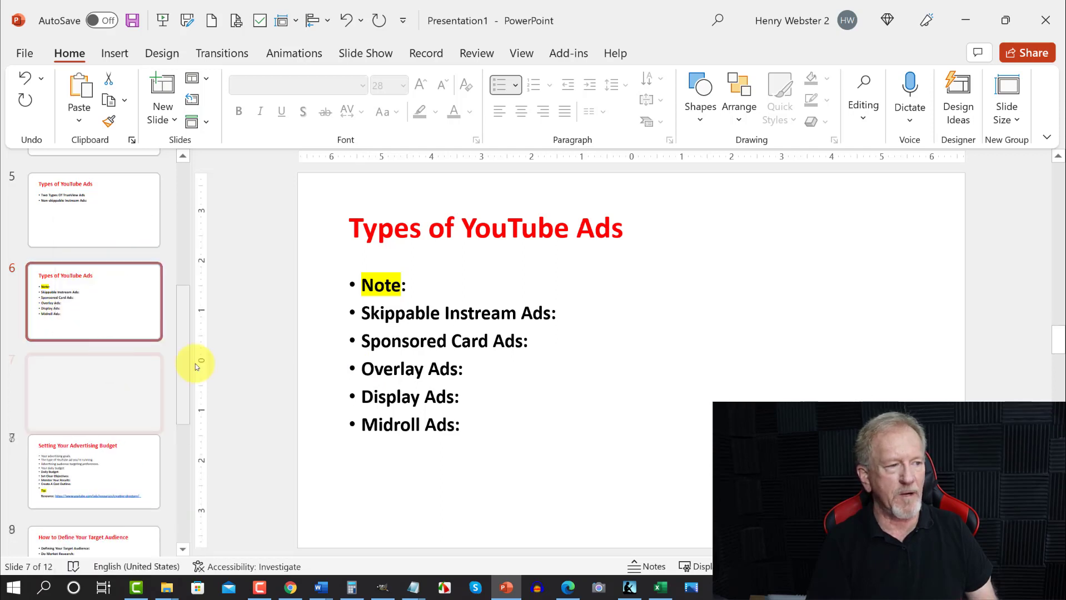
{"action": "left_click", "coordinate": [361, 368]}
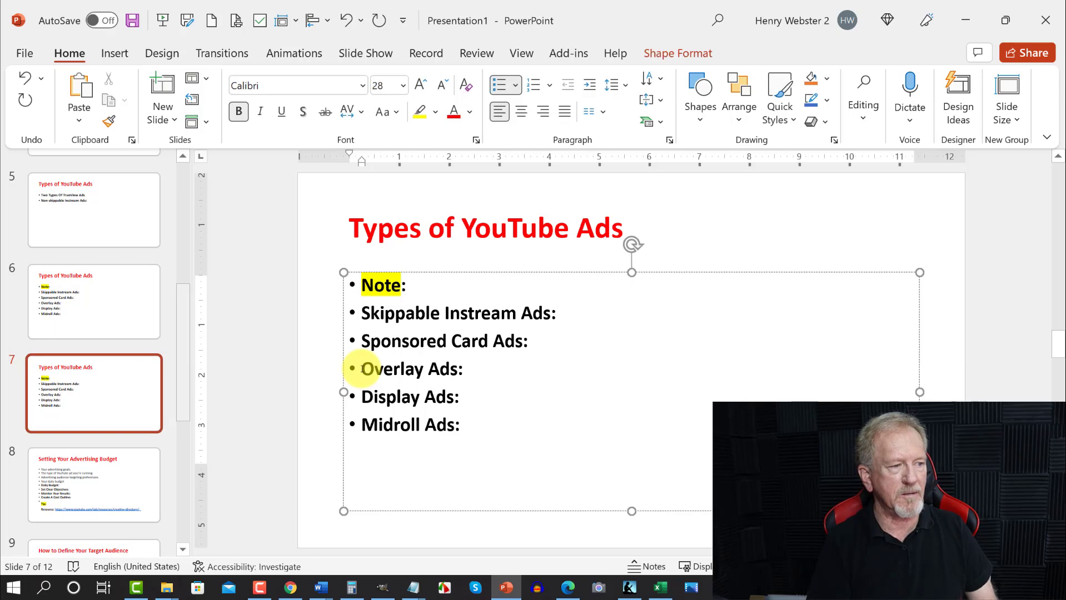
{"action": "left_click", "coordinate": [91, 323]}
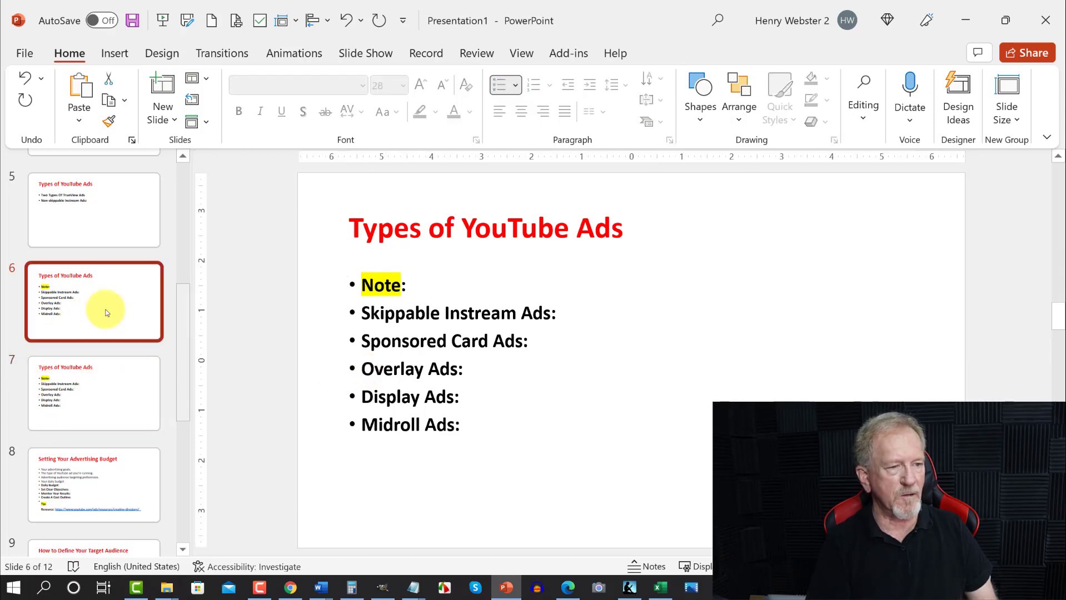
{"action": "left_click_drag", "start_coordinate": [362, 368], "coordinate": [440, 422]}
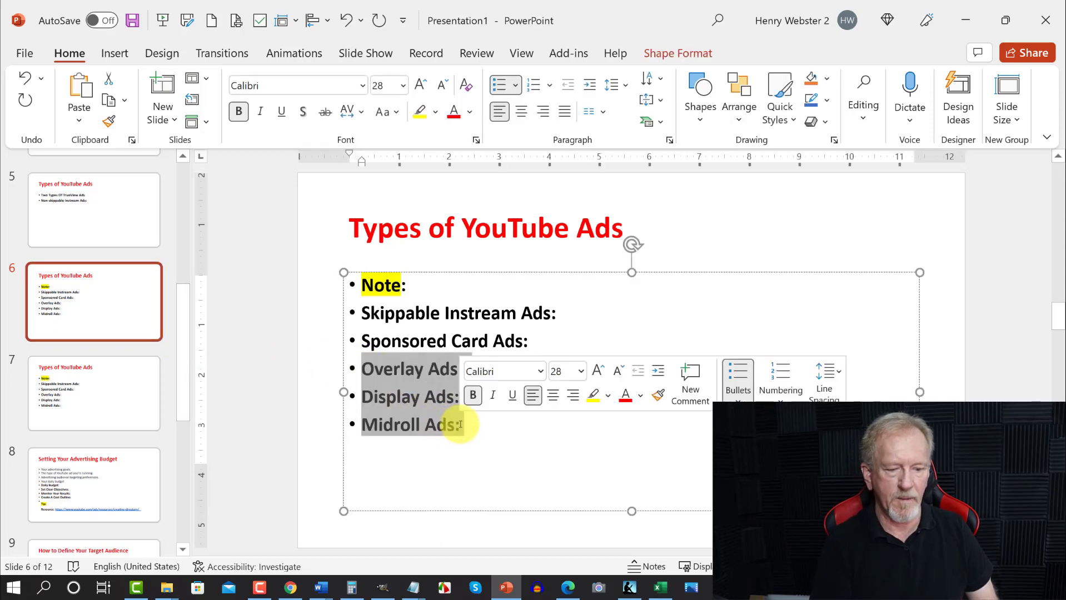
{"action": "key", "text": "Delete"}
- On slide 7, delete Note: through Sponsored Card Ads:, keeping Overlay, Display and Midroll Ads
{"action": "left_click", "coordinate": [117, 388]}
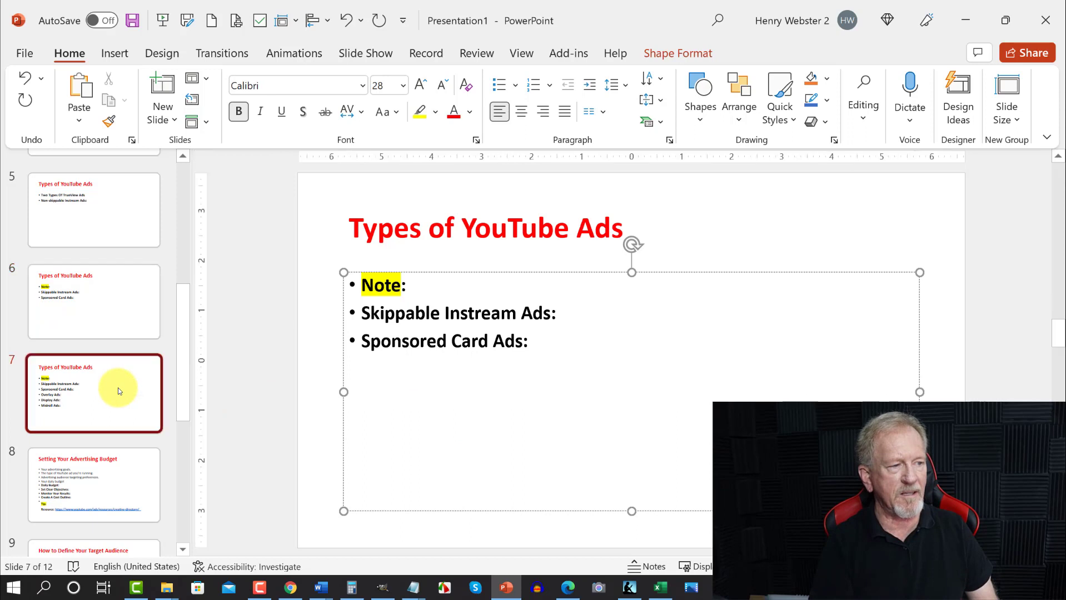
{"action": "left_click_drag", "start_coordinate": [362, 285], "coordinate": [532, 343]}
{"action": "key", "text": "Delete"}
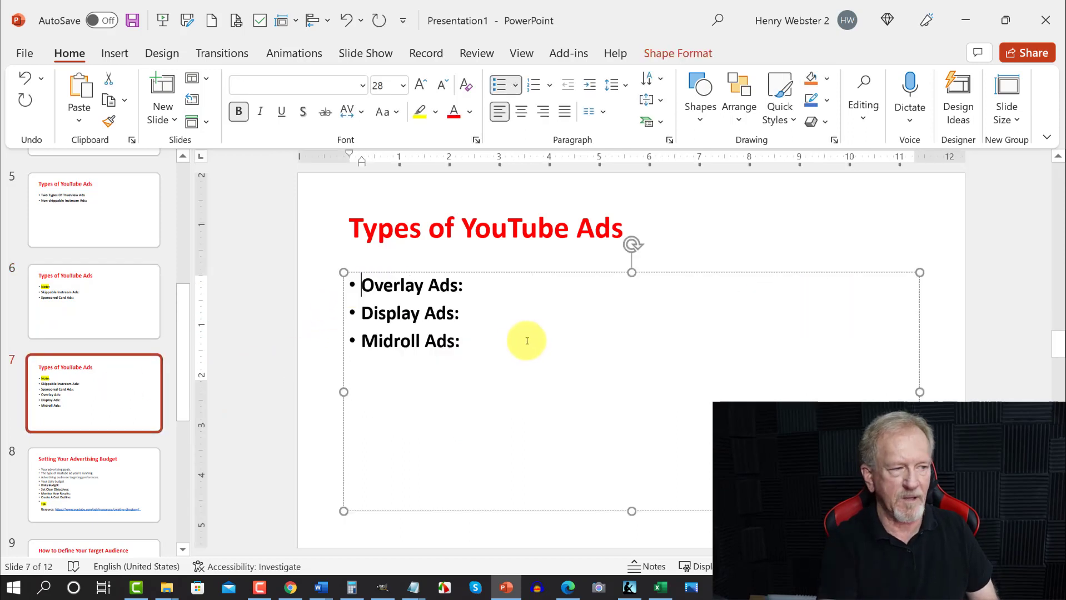
{"action": "left_click", "coordinate": [73, 352]}
{"action": "scroll", "coordinate": [73, 352], "scroll_direction": "down", "scroll_amount": 3}
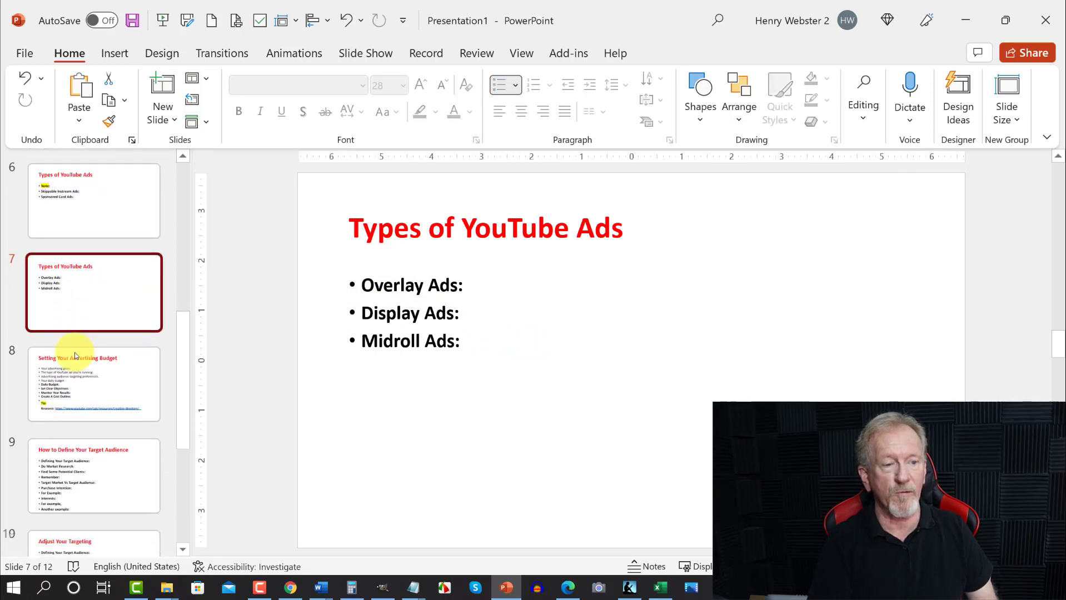